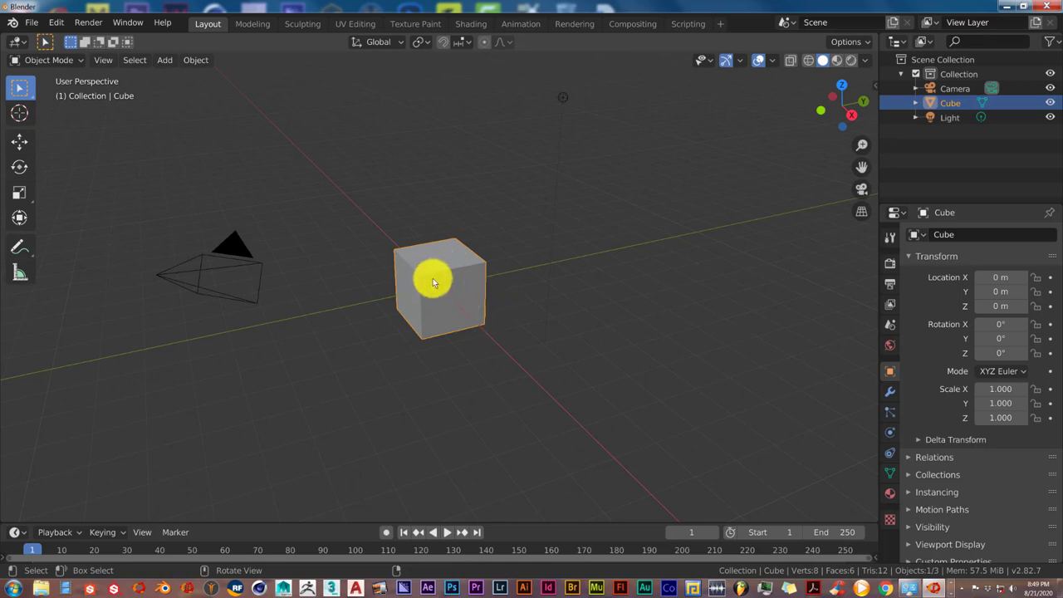
Step: Orbit the viewport to look down on the default cube from above
middle_drag(433, 282, 510, 326)
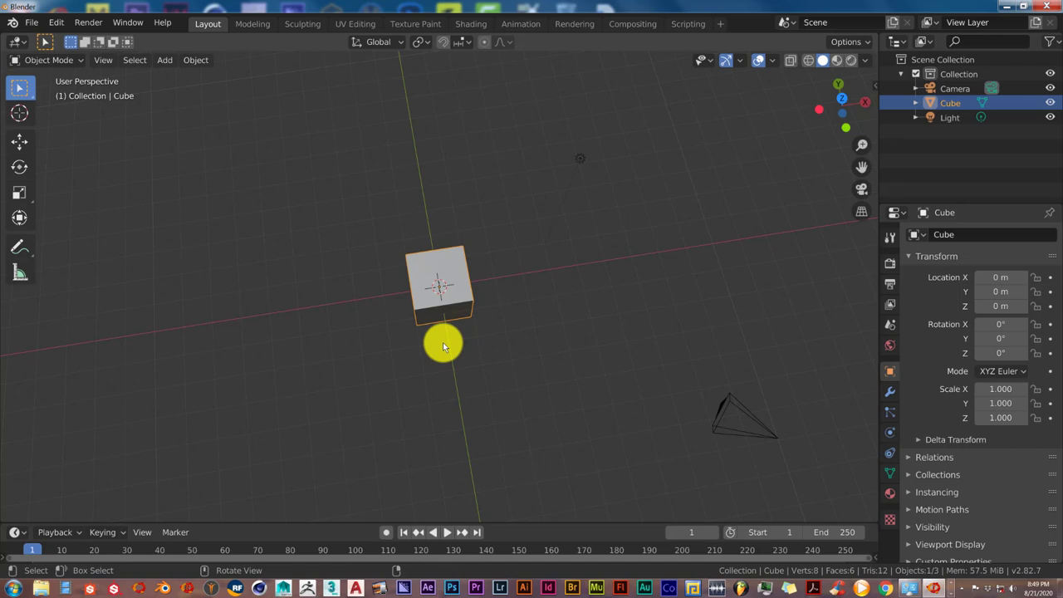
Step: Enable the Screencast Keys checkbox in the sidebar's Screencast Keys tab, then close the sidebar
click(875, 85)
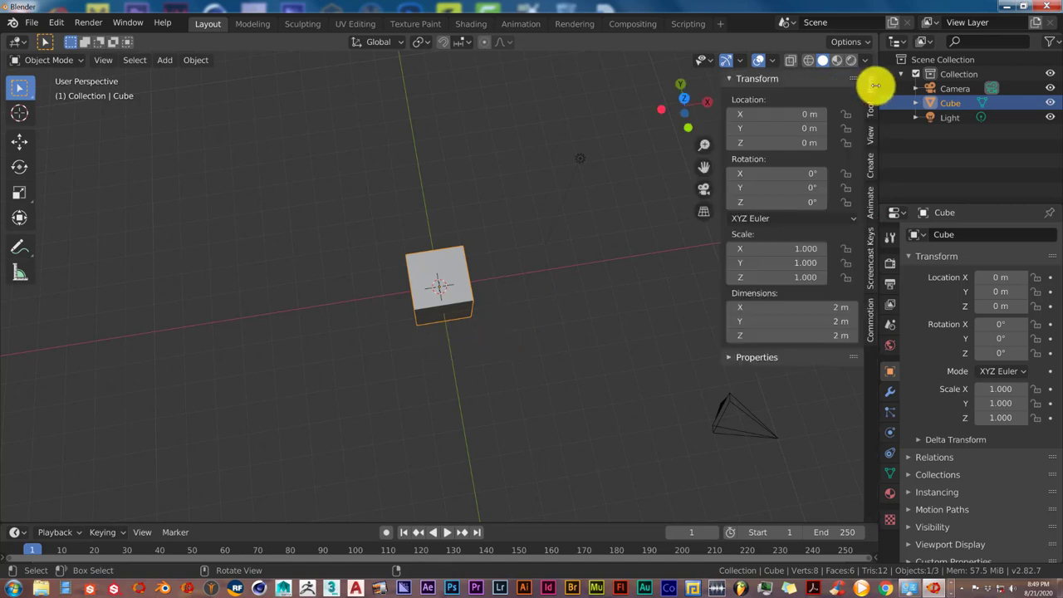
click(871, 244)
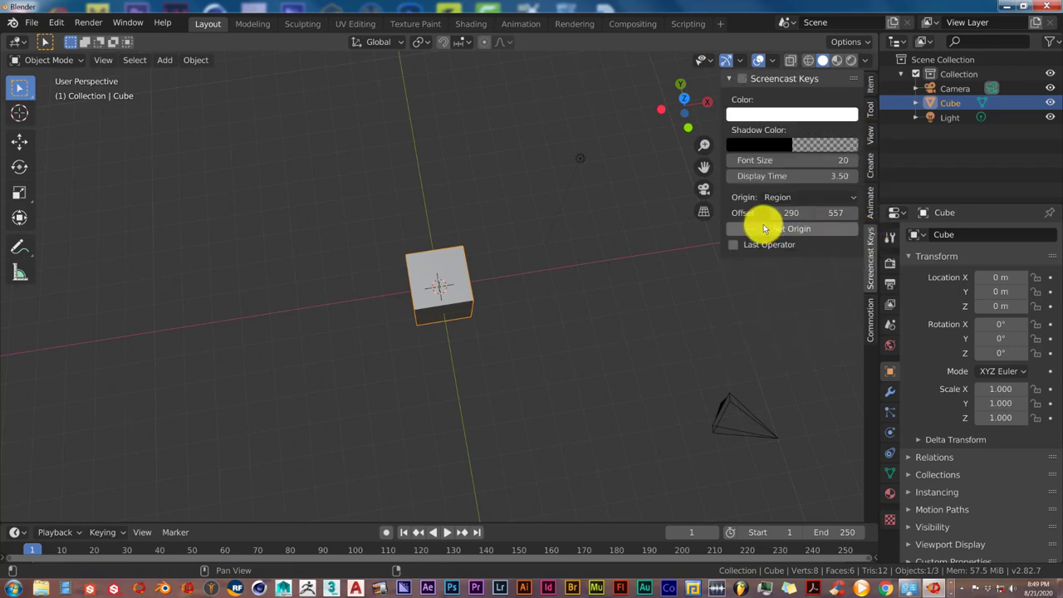
click(742, 78)
scroll(491, 266, down, 2)
middle_click(495, 291)
scroll(495, 291, down, 3)
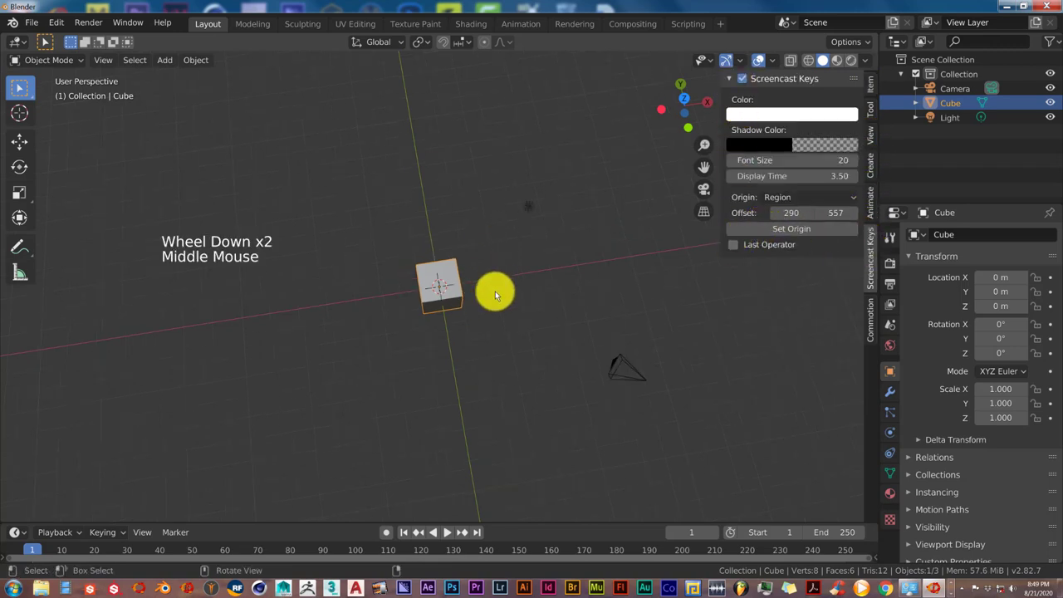
scroll(496, 291, up, 3)
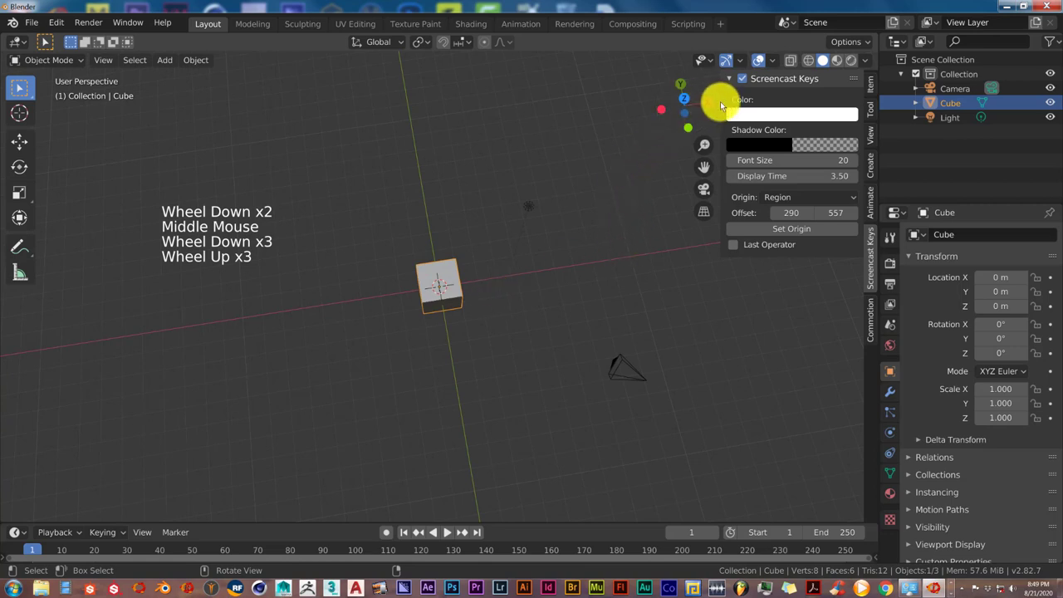
drag(721, 102, 871, 100)
scroll(490, 325, up, 1)
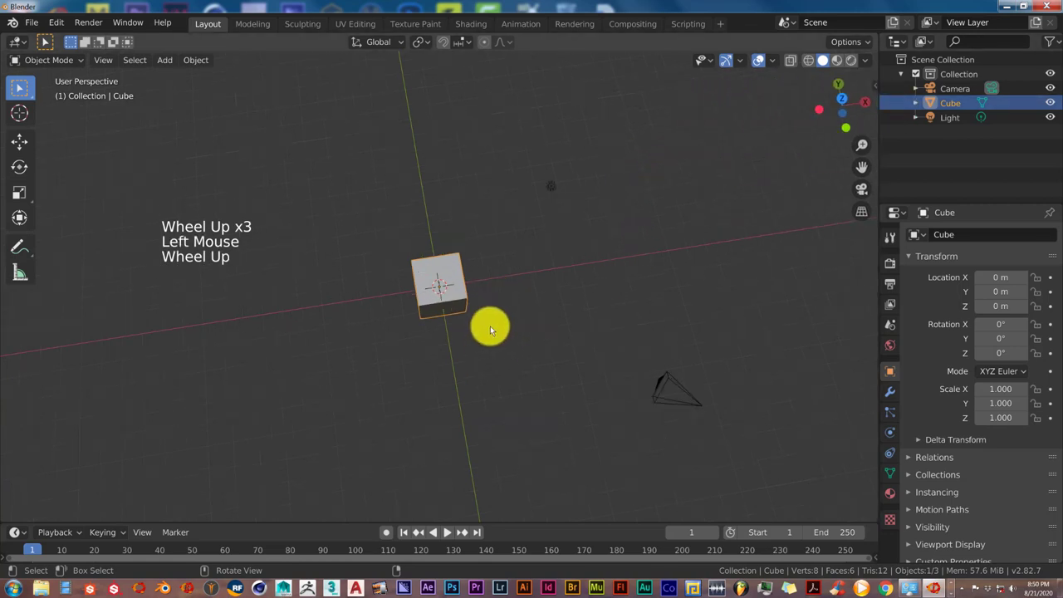
Step: Switch to top orthographic view, delete the cube and add a Text object
key(KP_7)
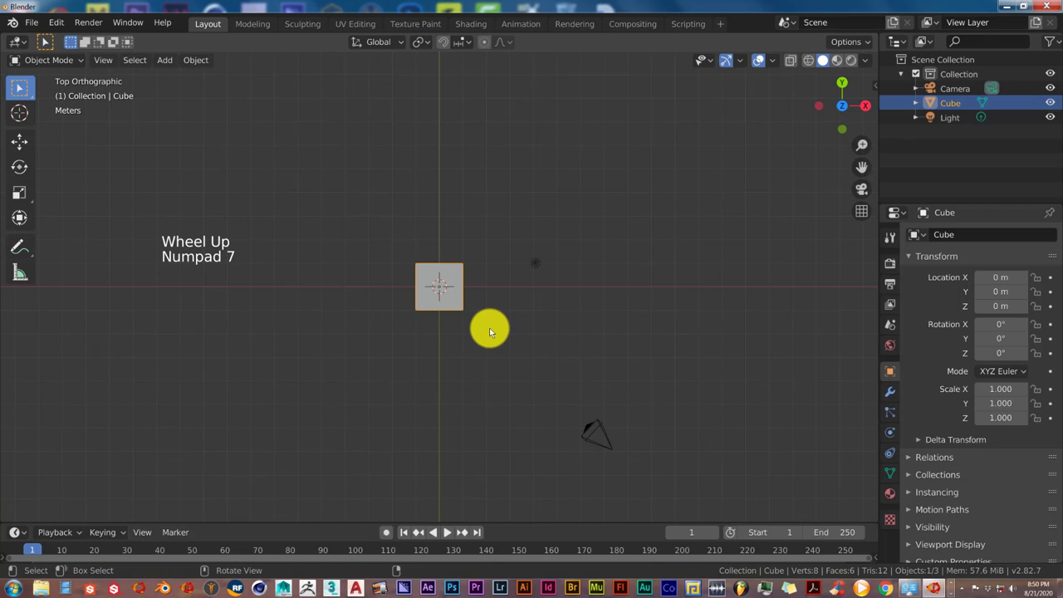
key(Delete)
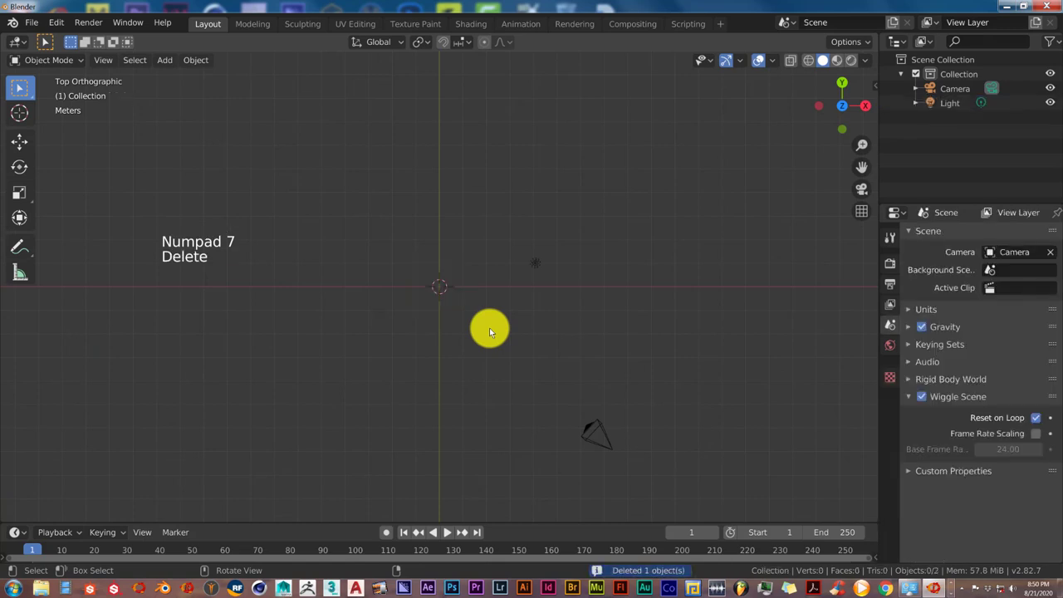
scroll(478, 319, up, 1)
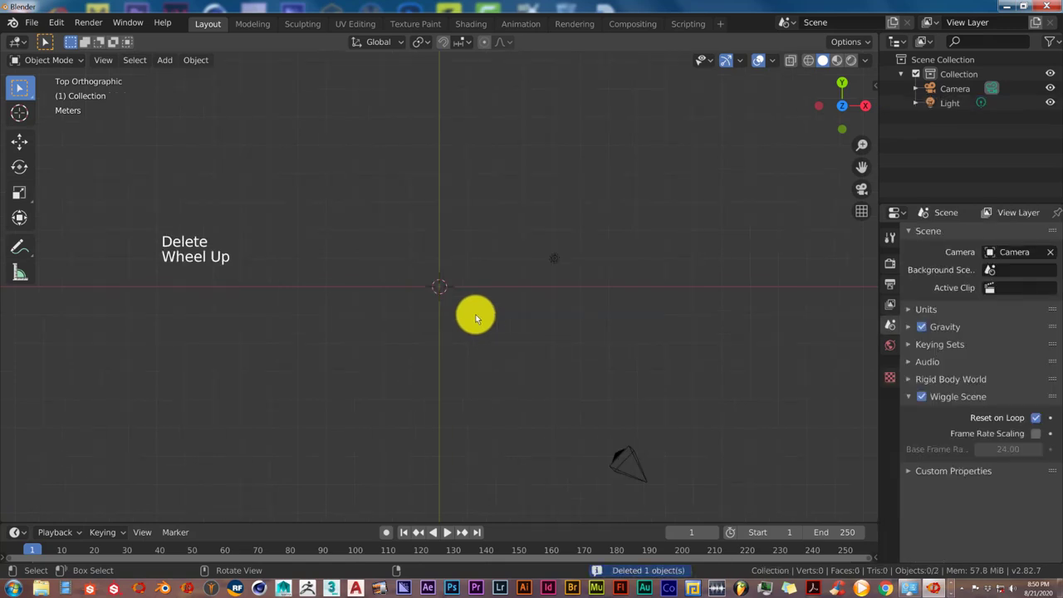
key(shift+a)
click(476, 314)
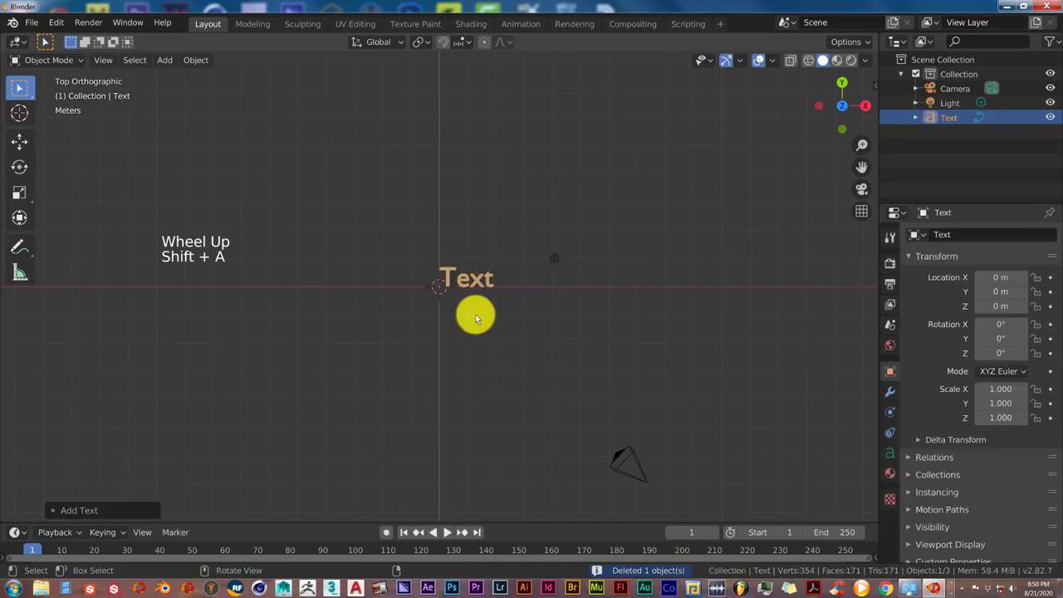
Step: Delete the light and the camera from the scene
scroll(475, 314, up, 8)
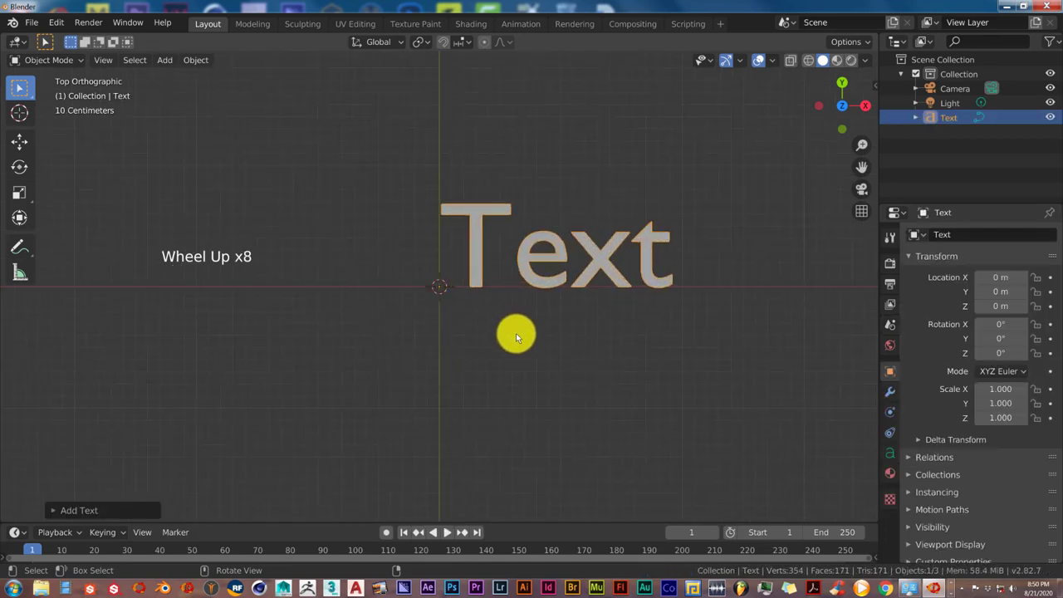
shift+middle_drag(513, 334, 373, 308)
scroll(376, 312, down, 1)
scroll(376, 310, down, 4)
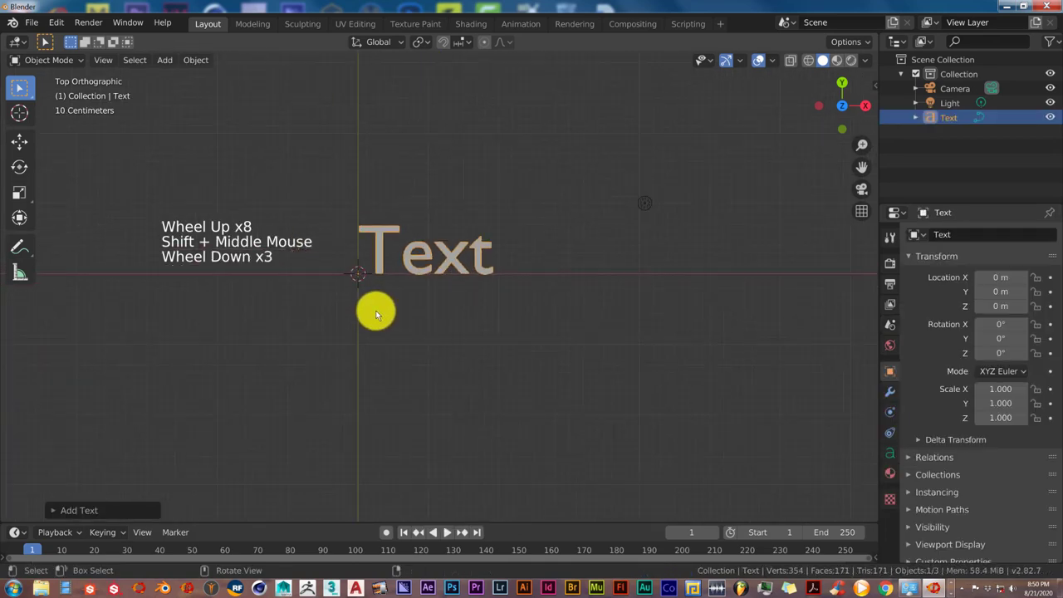
click(579, 233)
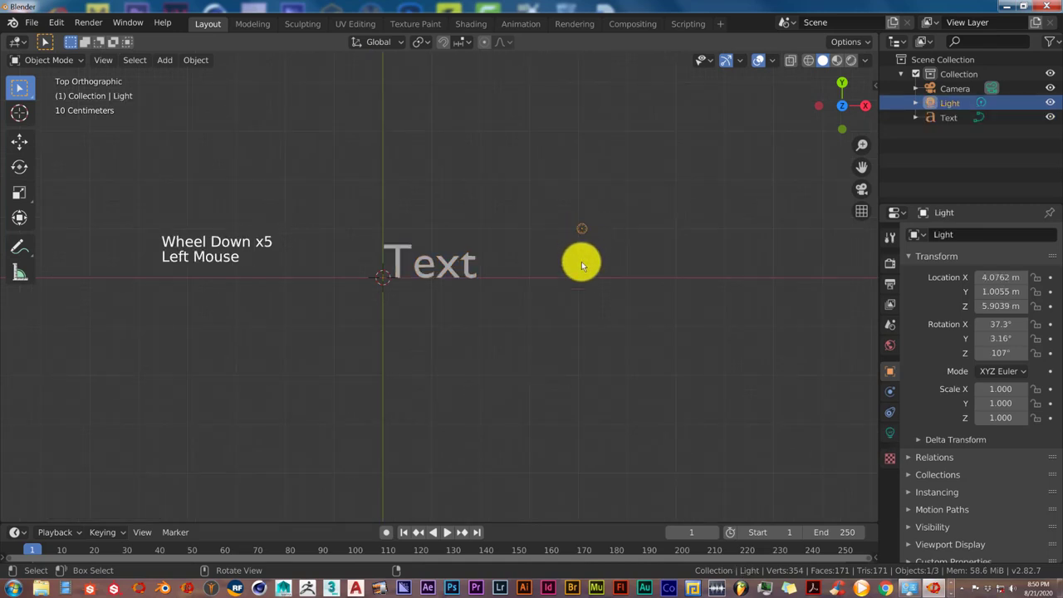
key(Delete)
scroll(581, 278, down, 2)
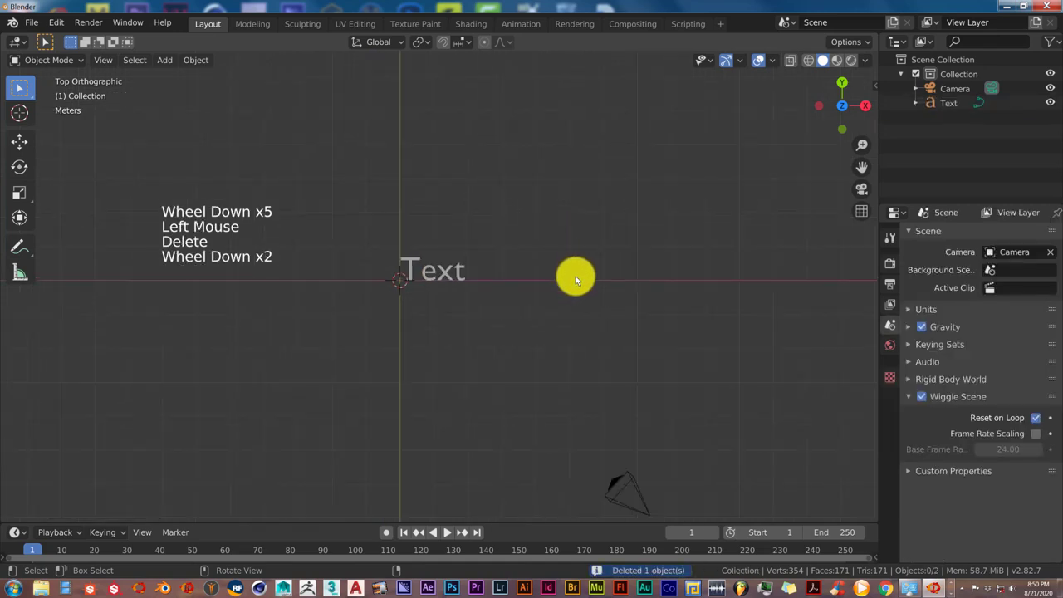
click(627, 482)
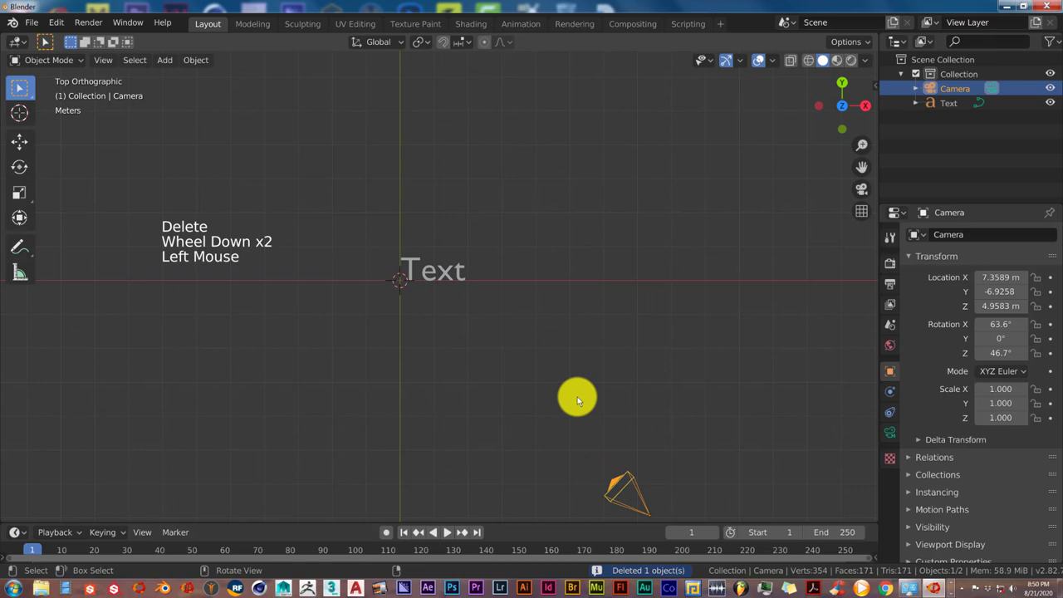
key(Delete)
Step: Recentre the view on the text and select the Text object
scroll(575, 395, up, 10)
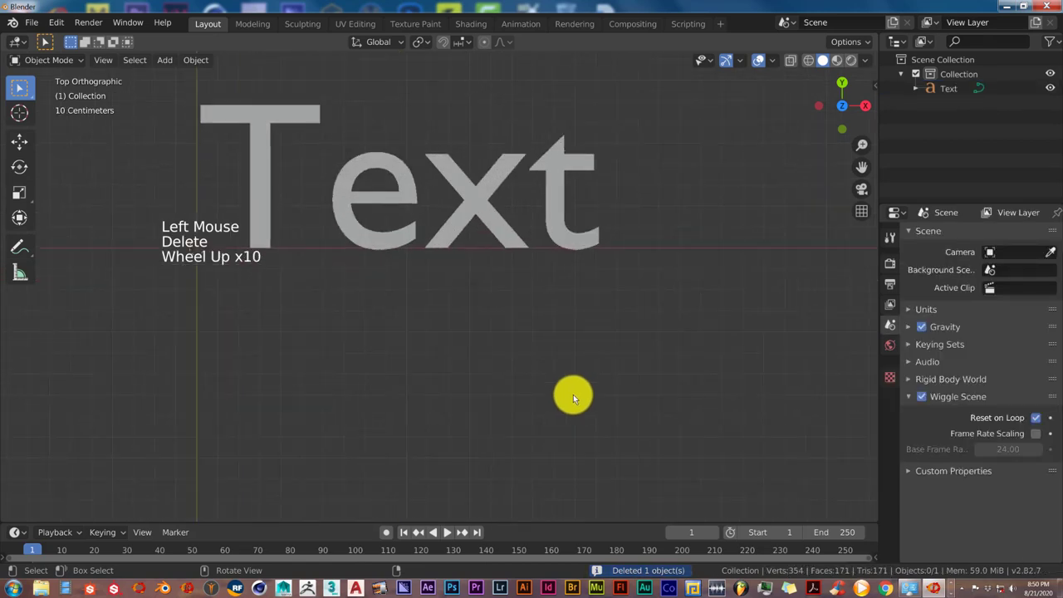
shift+middle_drag(526, 319, 551, 410)
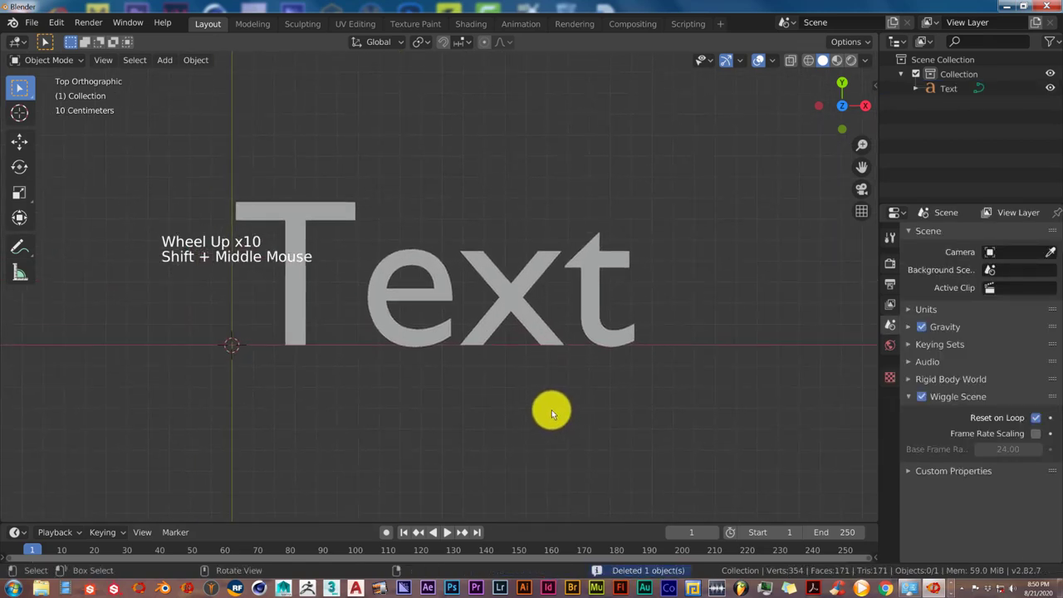
click(296, 332)
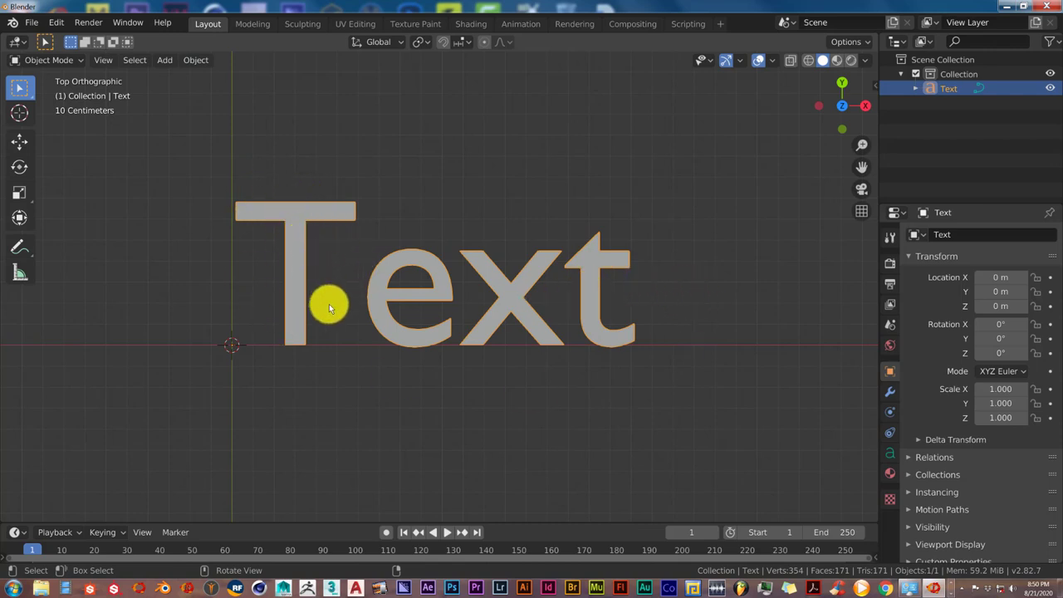
Step: Convert the Text object to a mesh via Object > Convert and enter Edit Mode
key(a)
key(a)
click(200, 61)
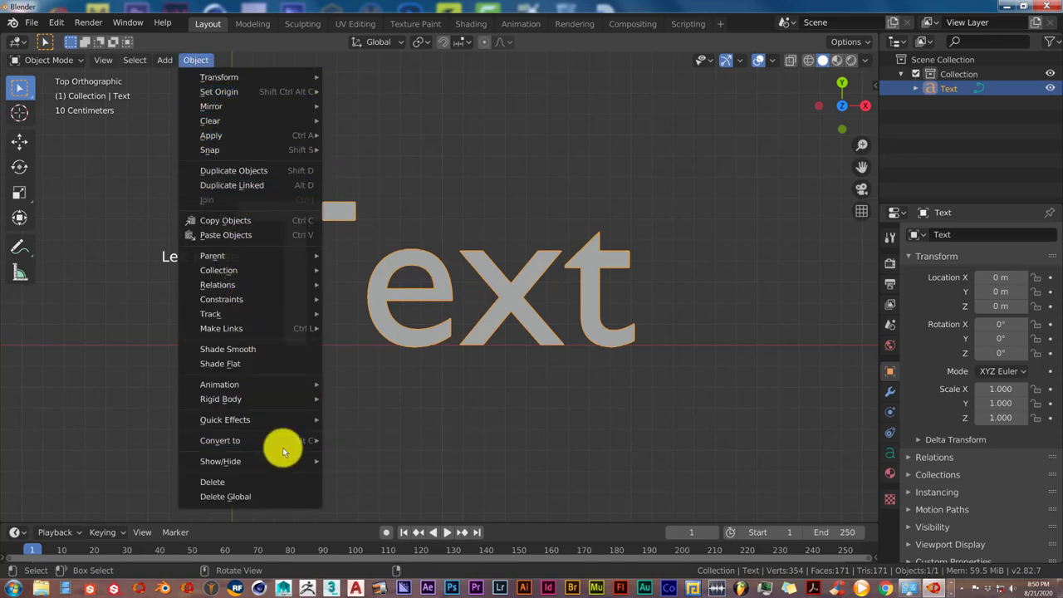
mouse_move(297, 444)
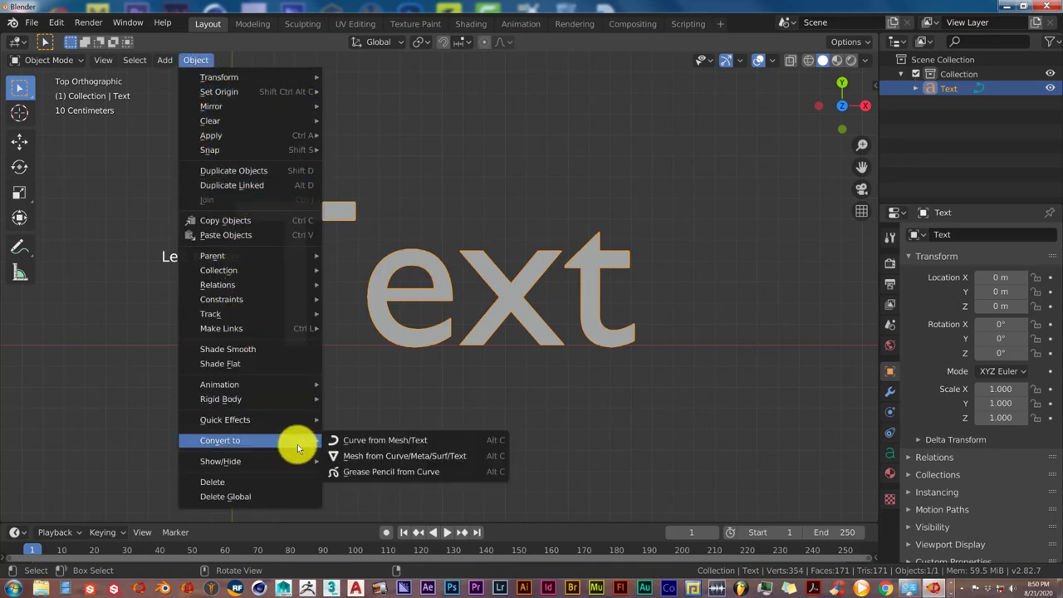
click(353, 456)
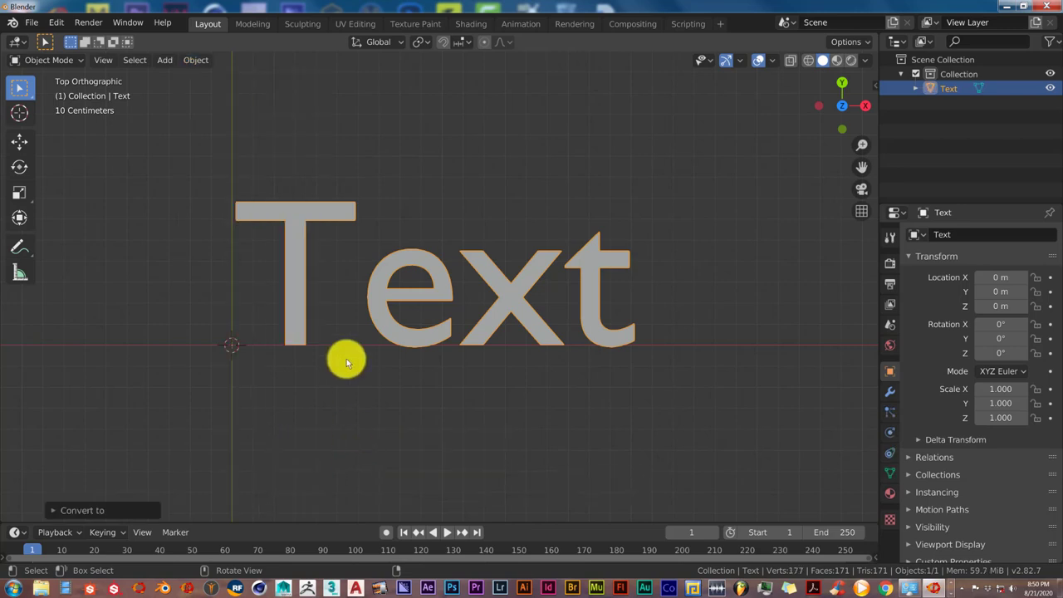
key(Tab)
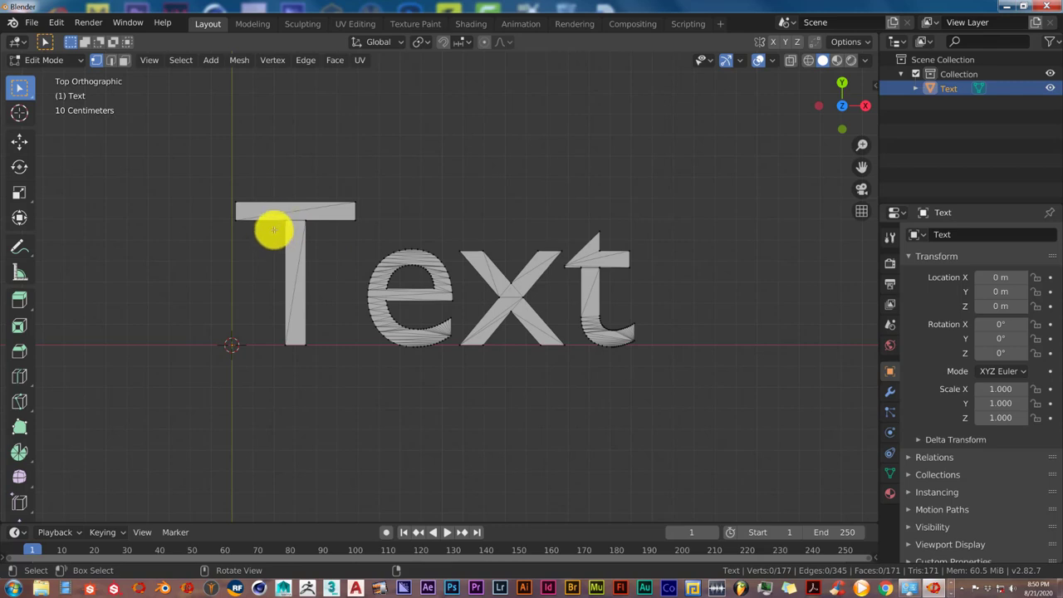
Step: Box-select every vertex and separate the mesh By Loose Parts into four letter objects
key(b)
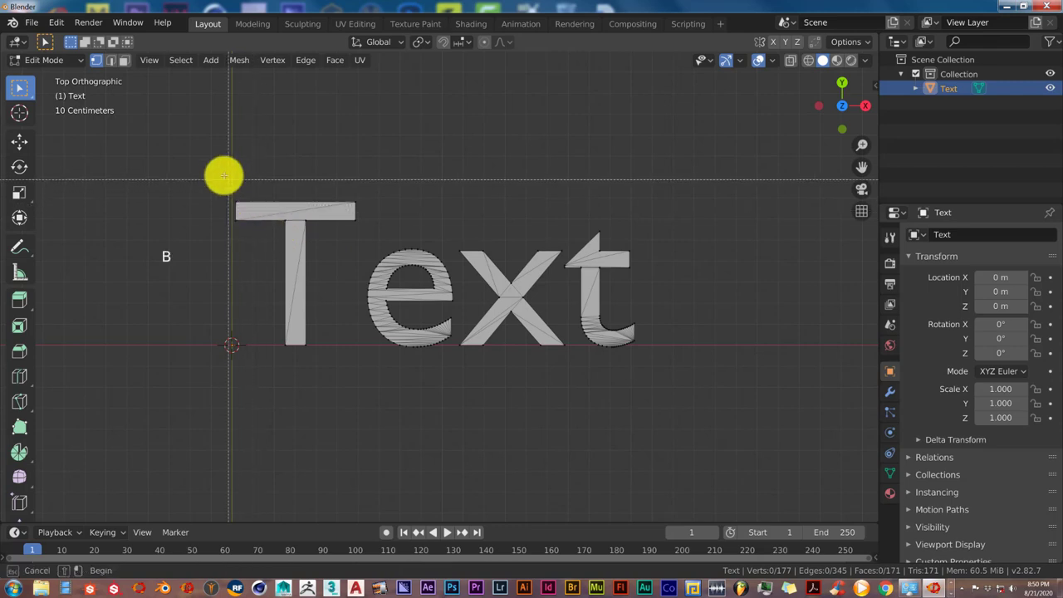
drag(213, 163, 685, 402)
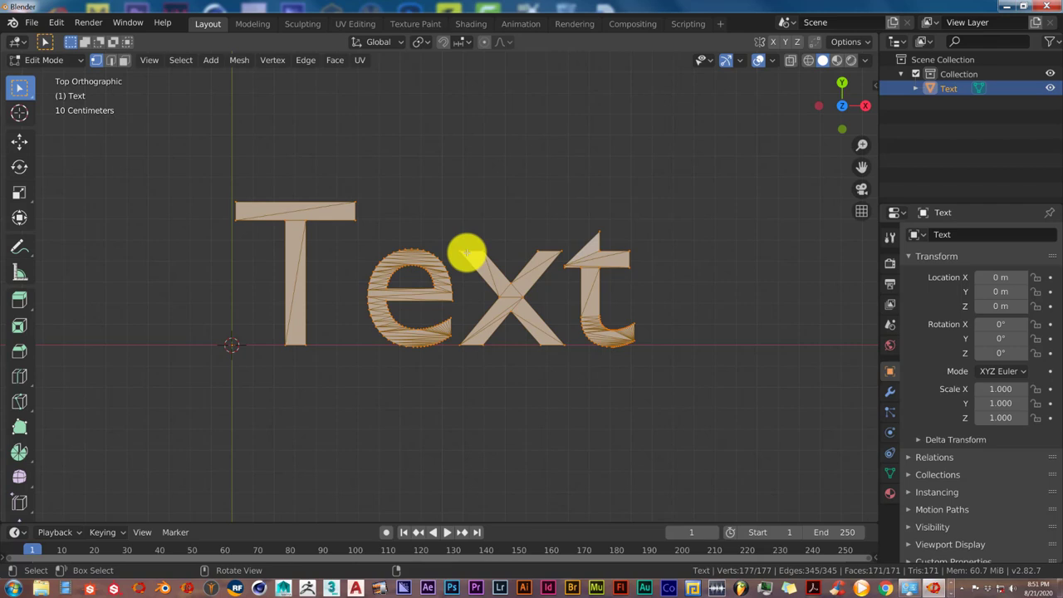
key(p)
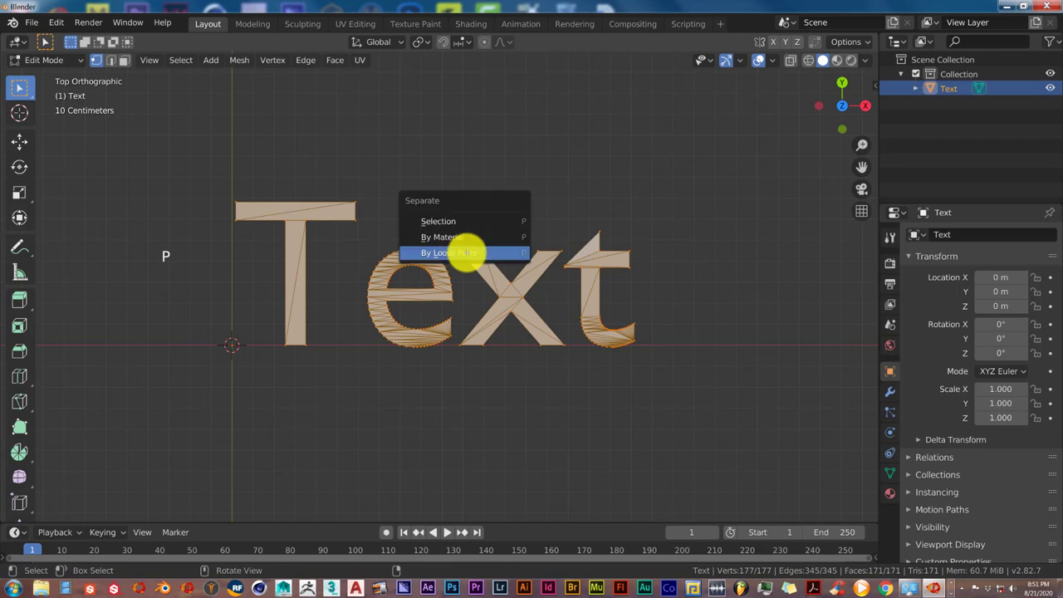
click(466, 252)
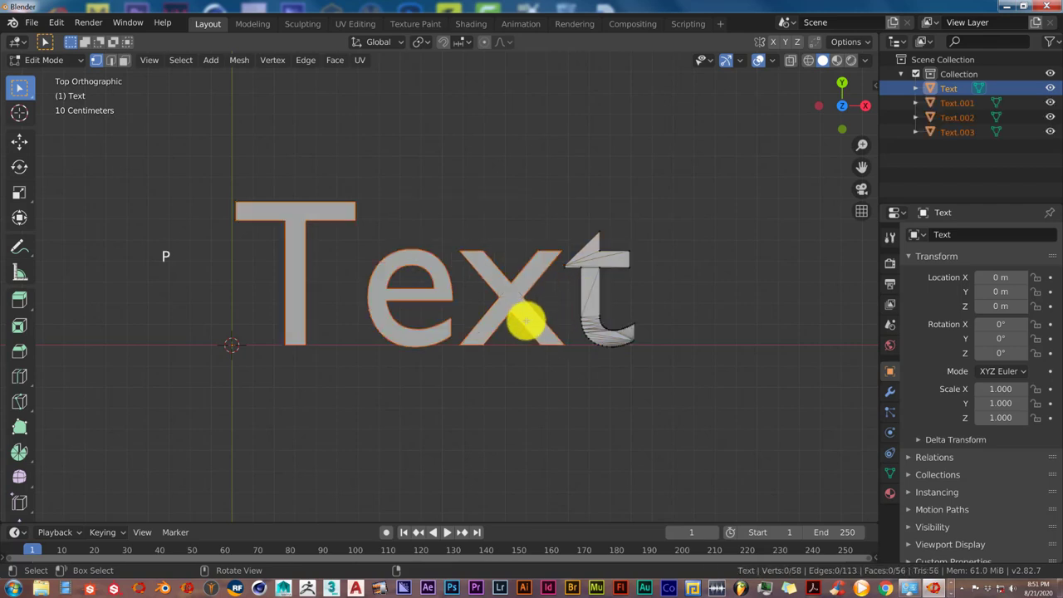
Step: Return to Object Mode, box-select all four letters and set their origins to geometry
key(Tab)
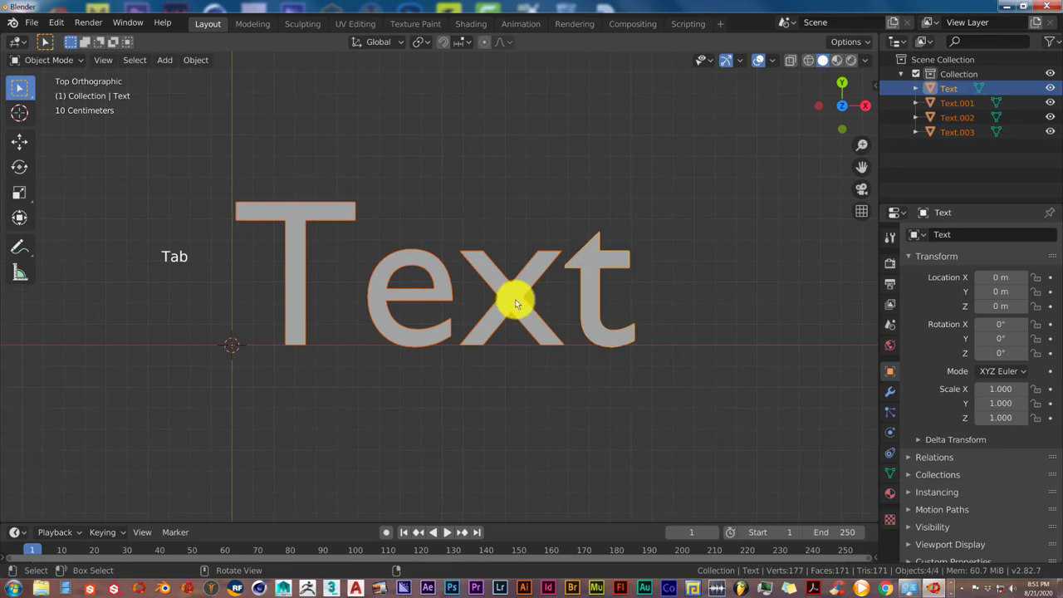
click(515, 303)
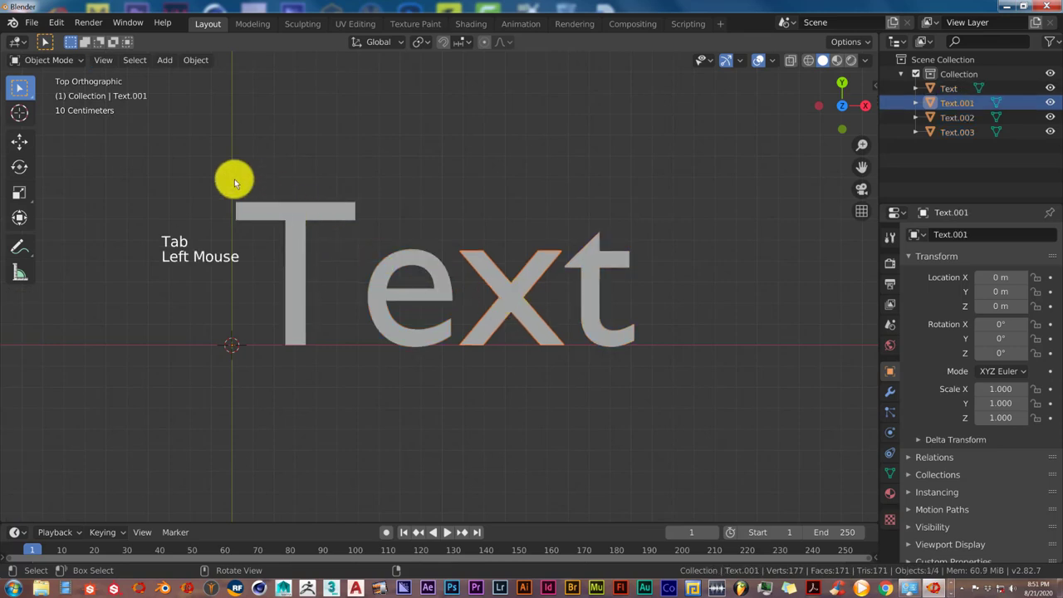
key(b)
drag(209, 166, 688, 406)
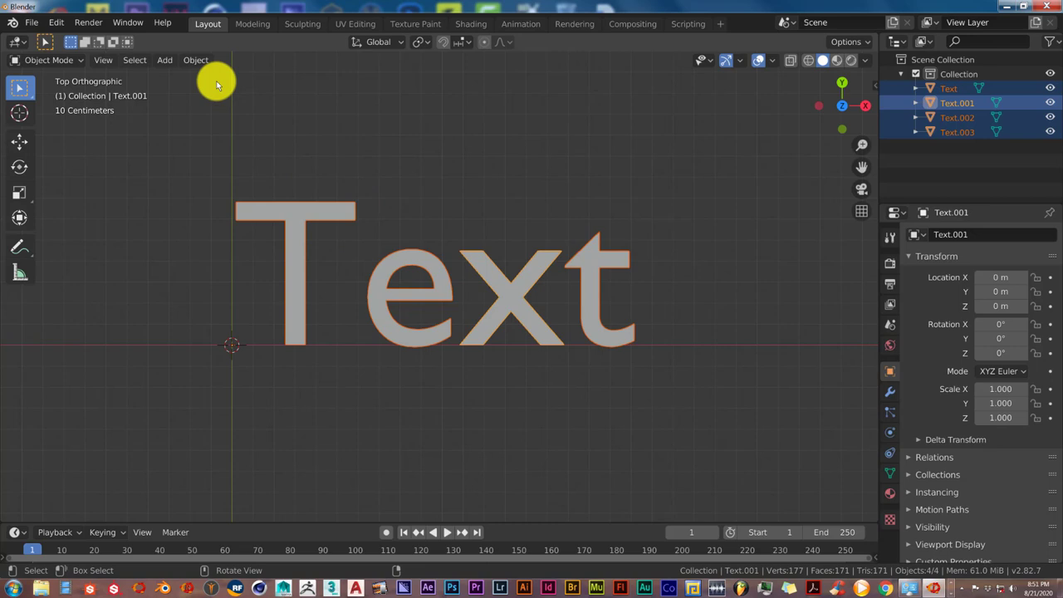
click(202, 61)
mouse_move(214, 90)
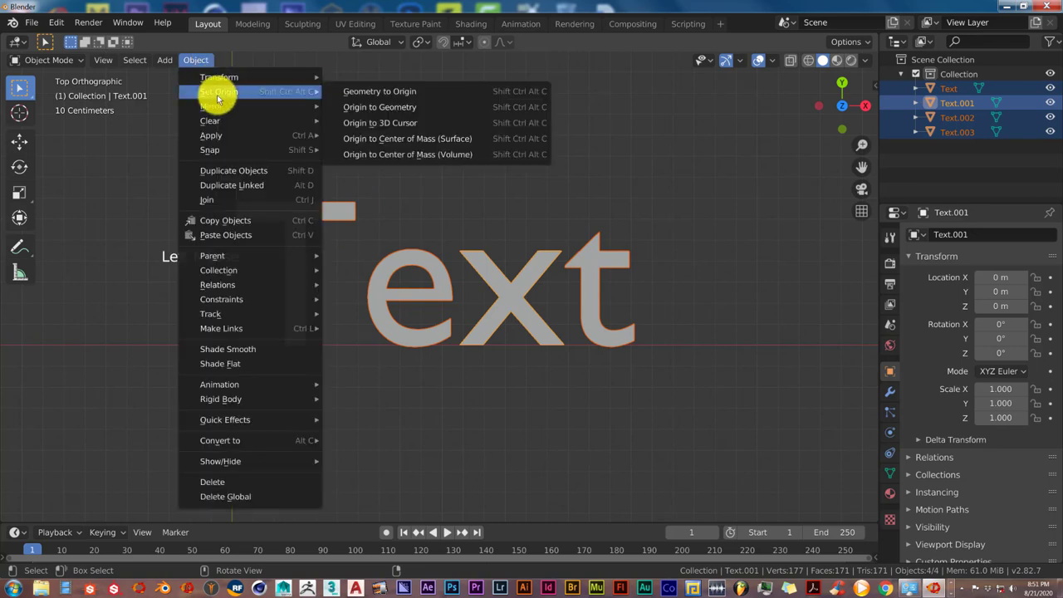
click(359, 106)
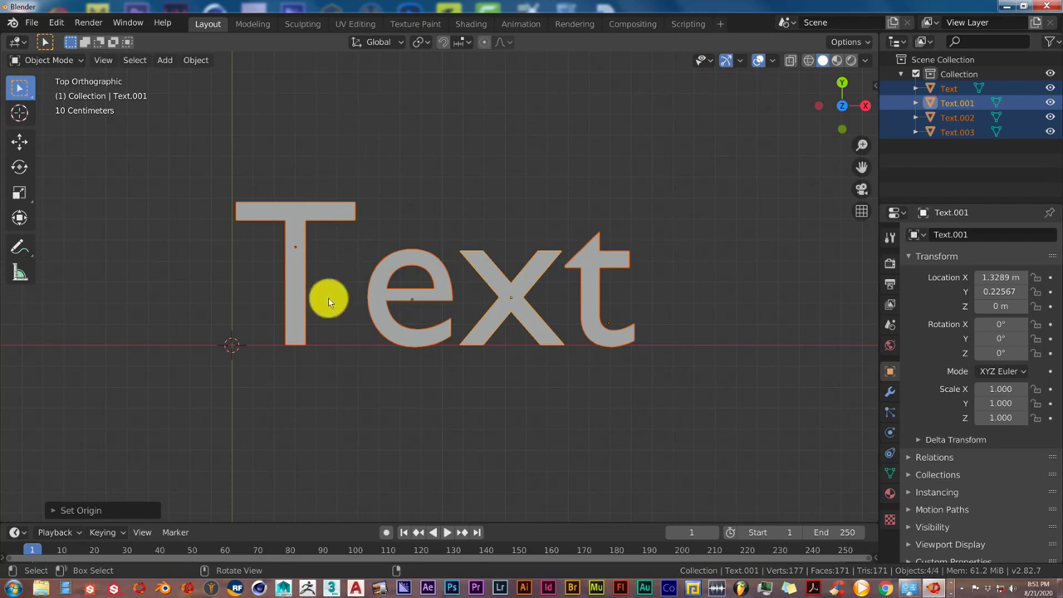
Step: Set the origin Center option to Bounds Center, then select only the letter T
click(53, 511)
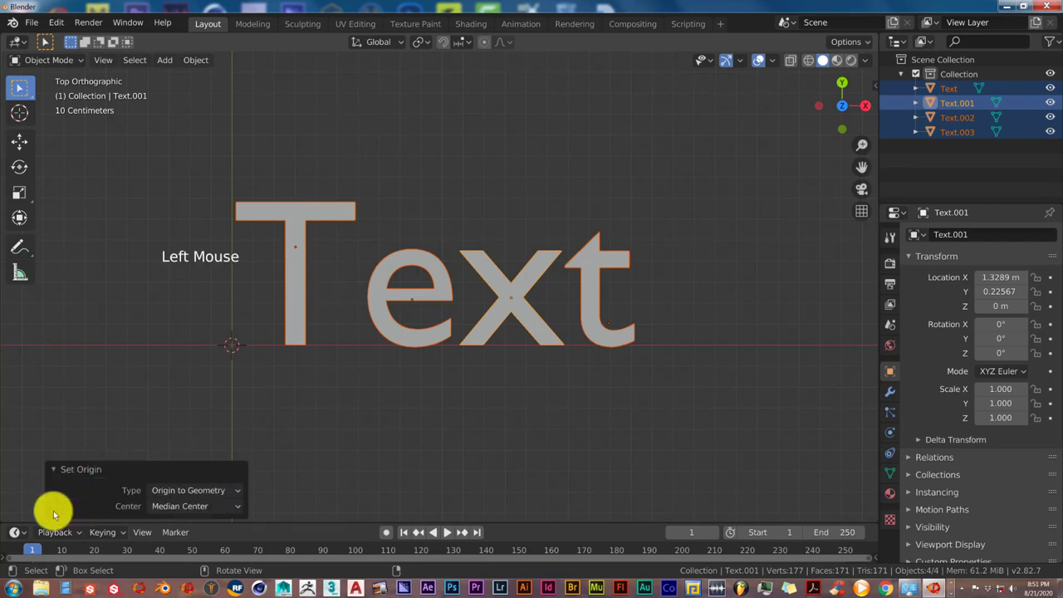
click(177, 509)
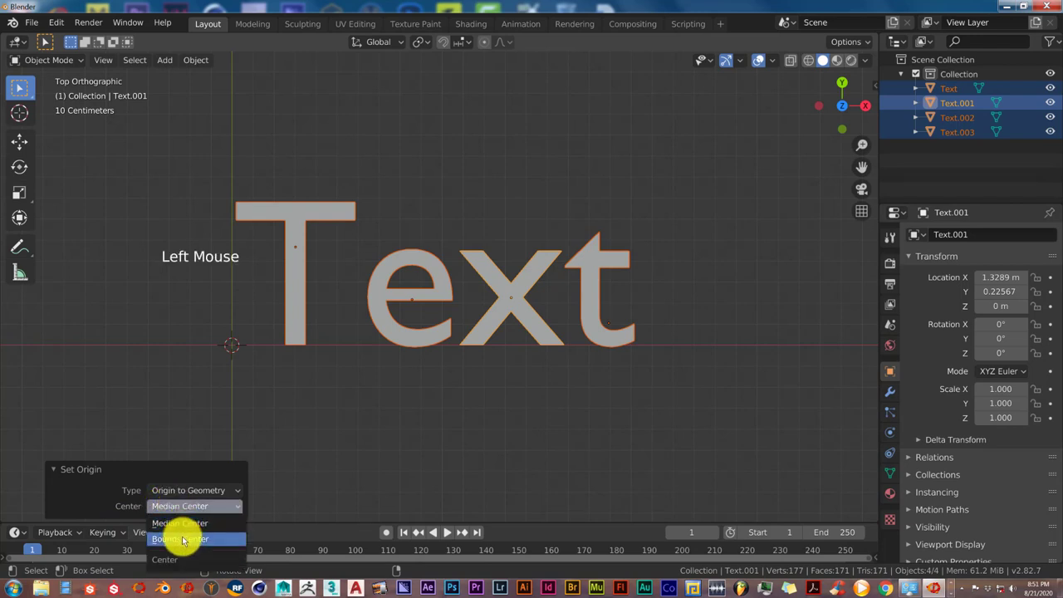
click(178, 538)
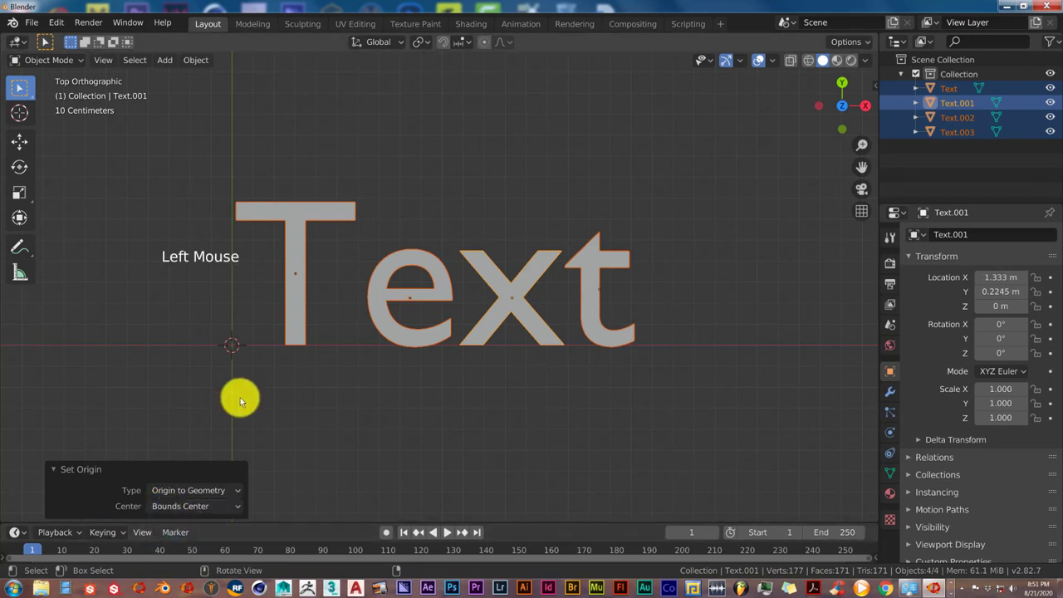
click(55, 468)
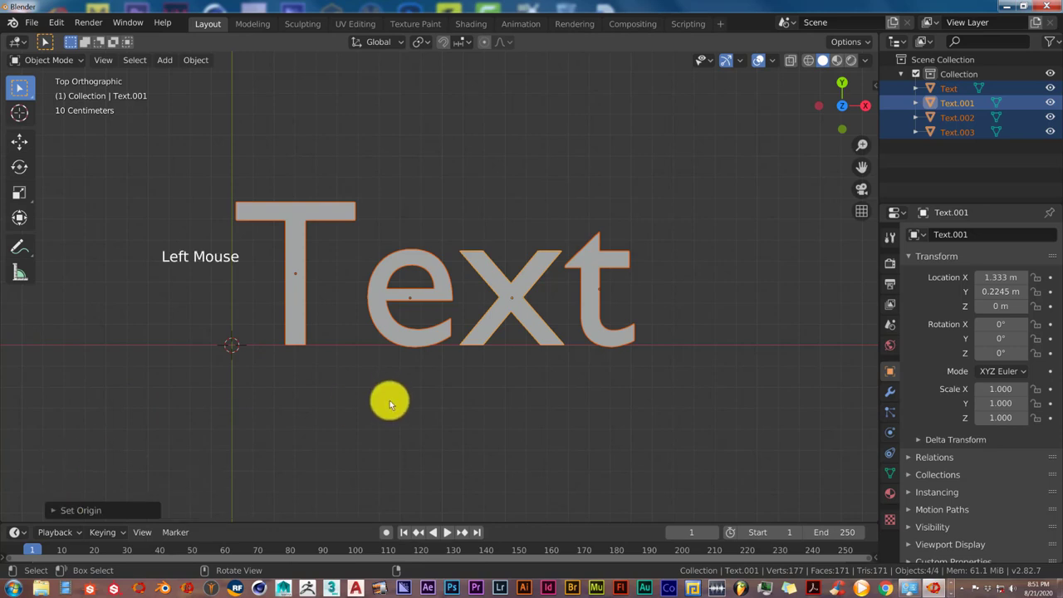
scroll(390, 401, up, 1)
shift+middle_drag(434, 424, 456, 402)
click(293, 210)
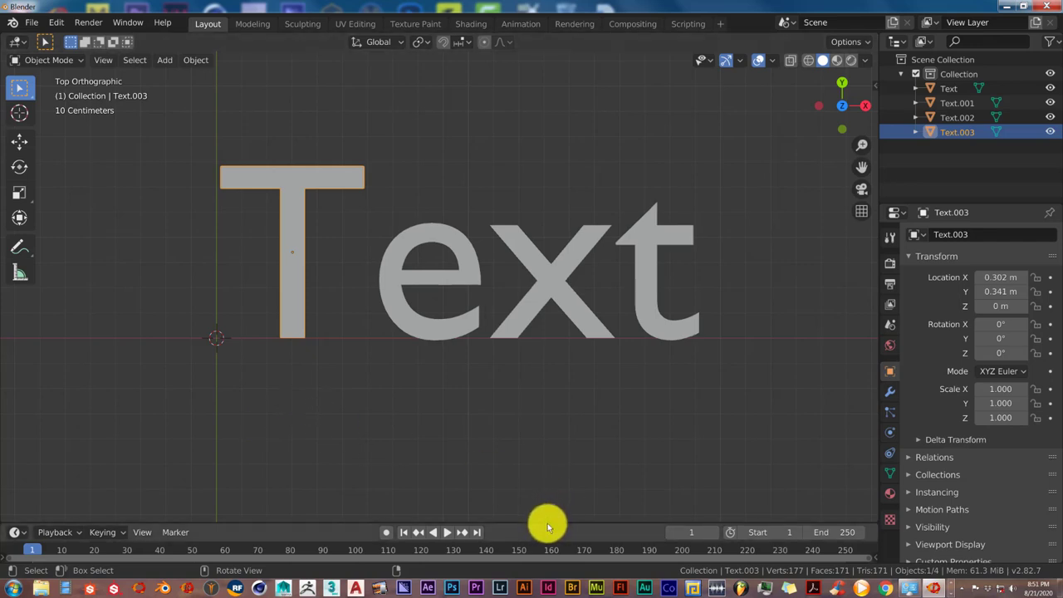
Step: Enlarge the timeline, key the T's Delta Location at frame 1, then raise and key it at frame 20
drag(546, 522, 509, 461)
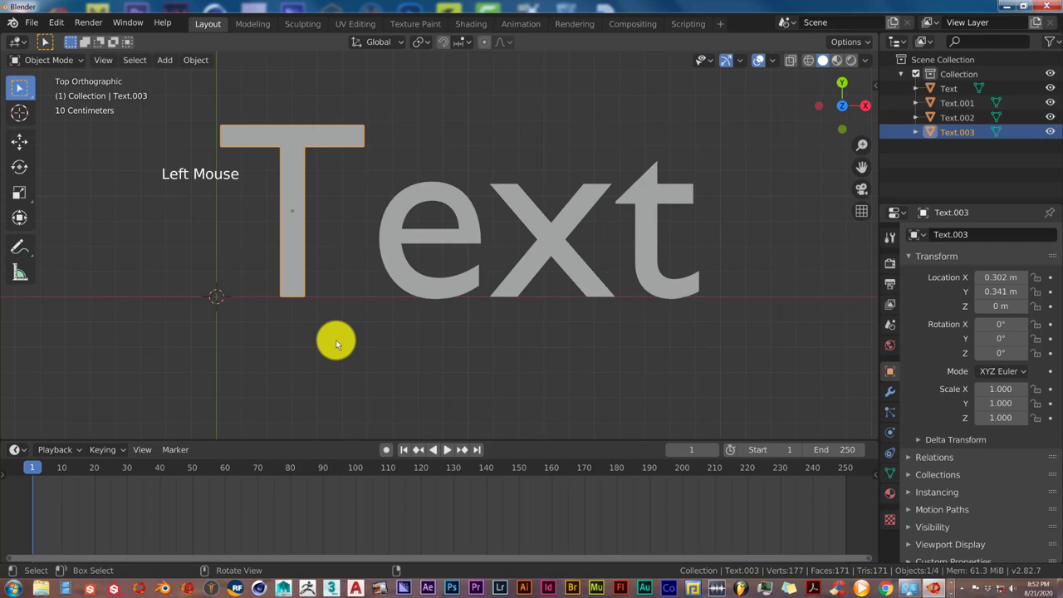
key(i)
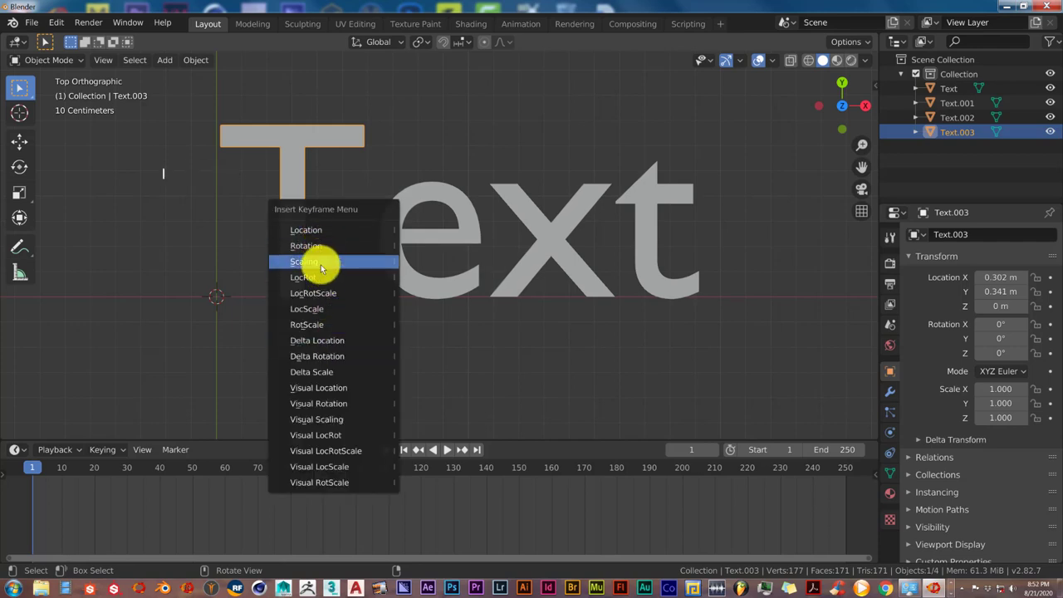
click(326, 343)
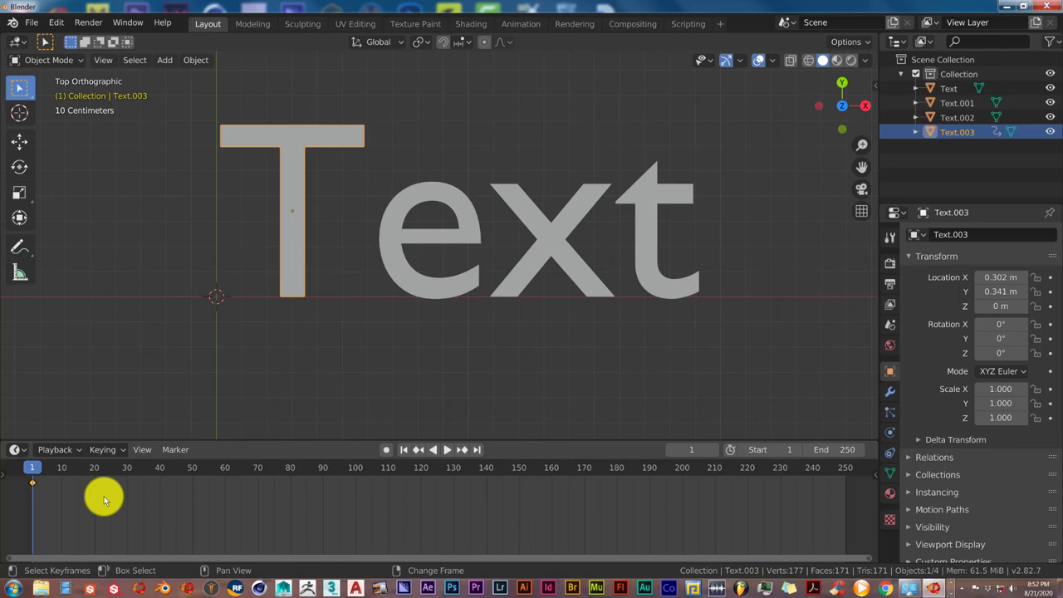
click(94, 470)
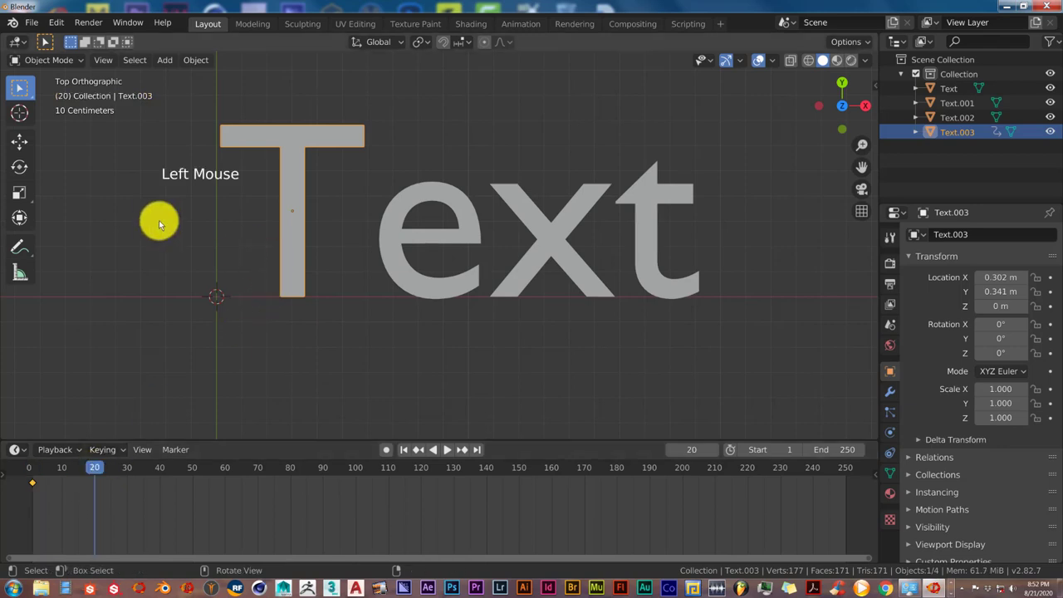
click(19, 143)
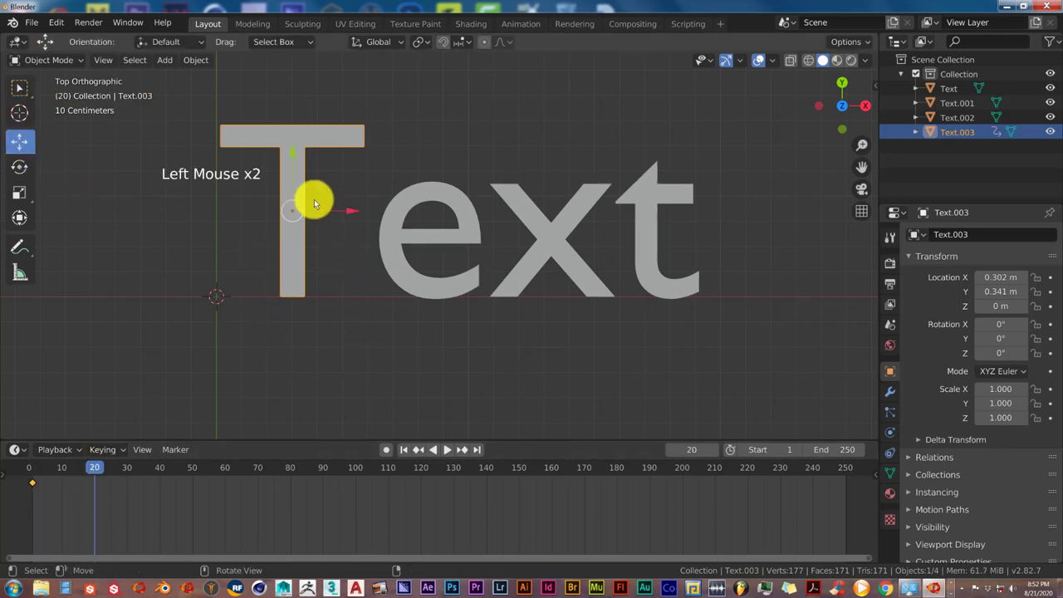
drag(293, 161, 298, 50)
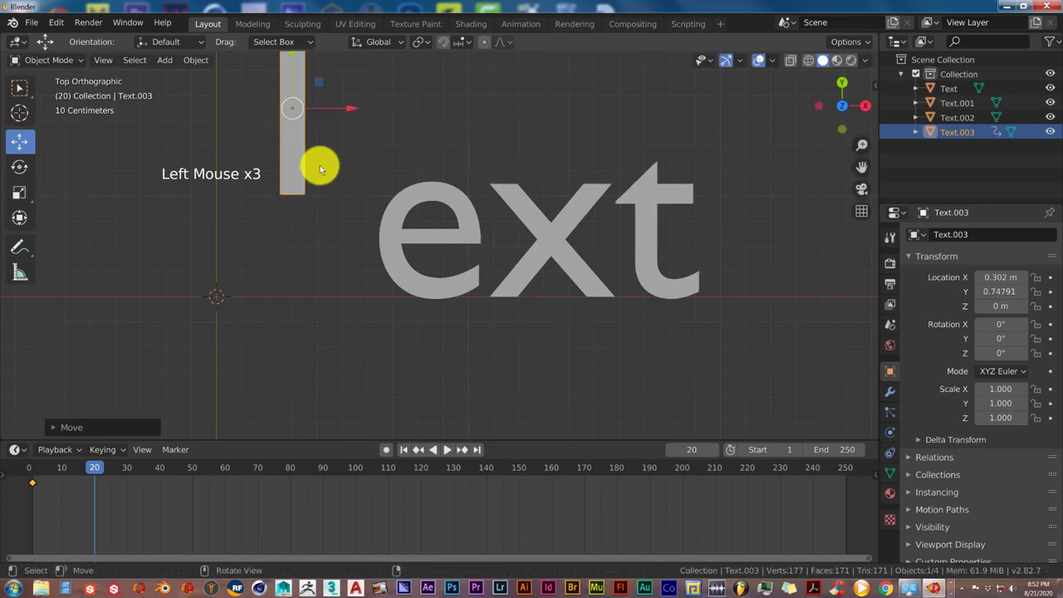
key(i)
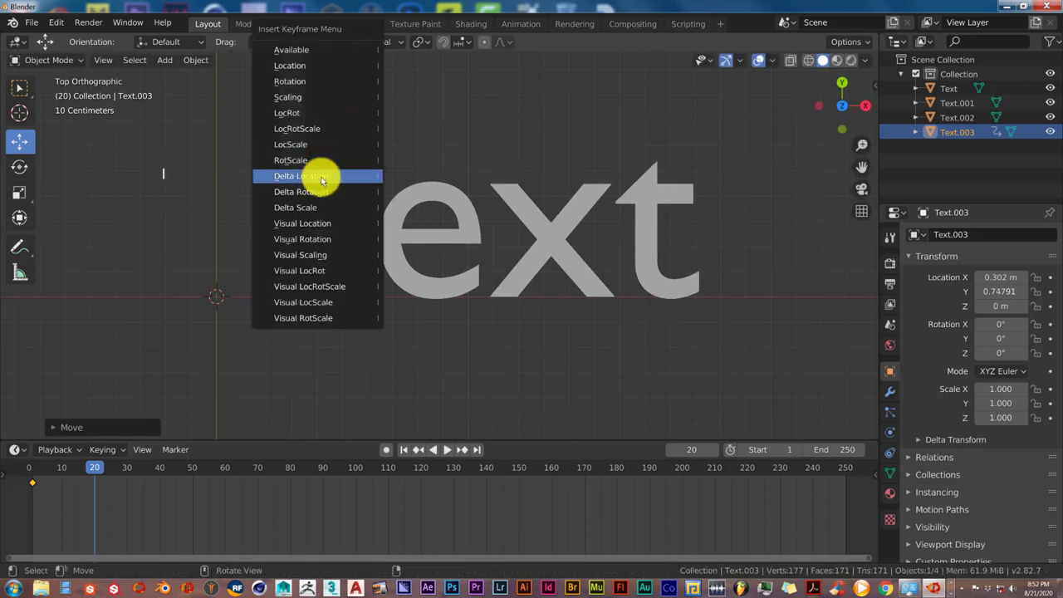
click(322, 181)
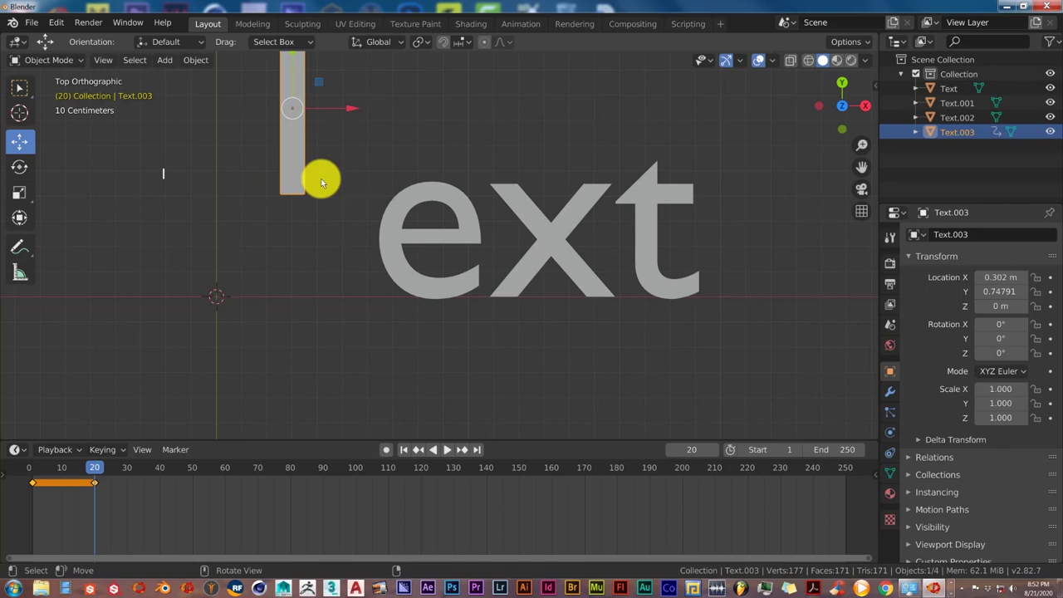
Step: Move the T down and key Delta Location at frame 40, then partway up at frame 50
click(160, 471)
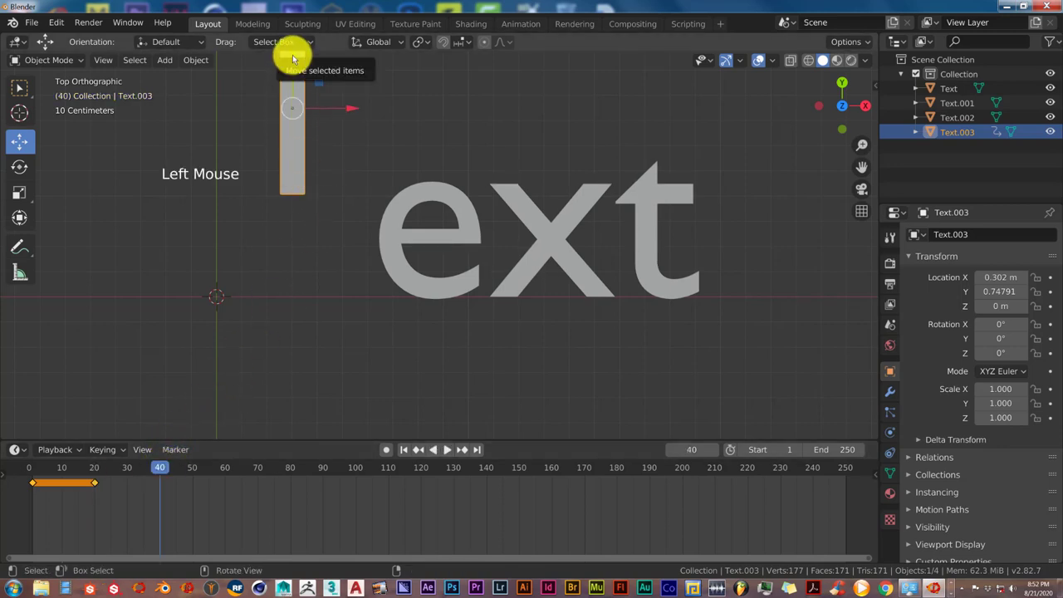
drag(293, 58, 301, 221)
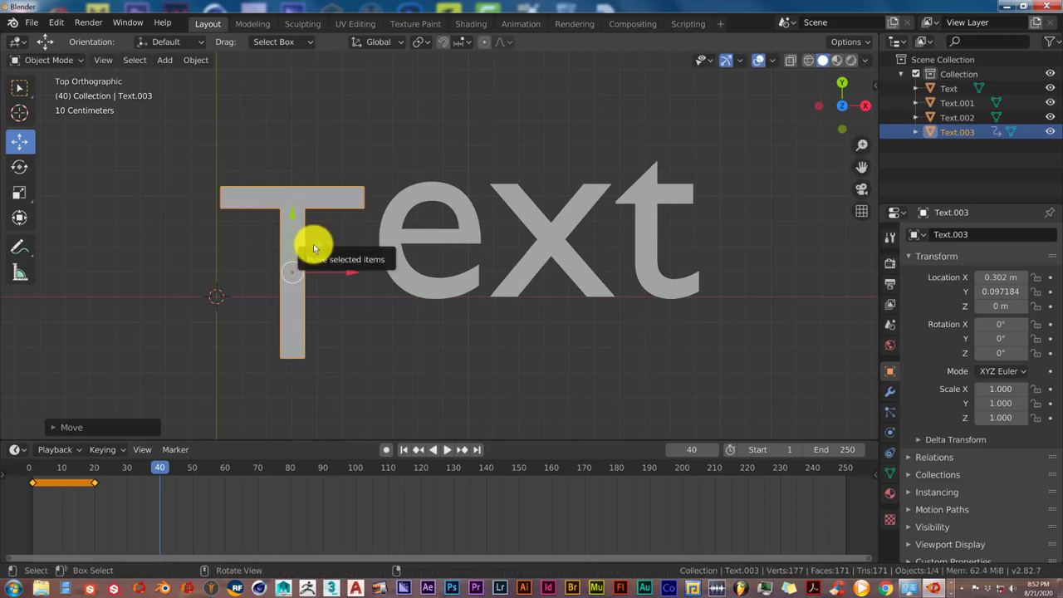
key(i)
click(314, 247)
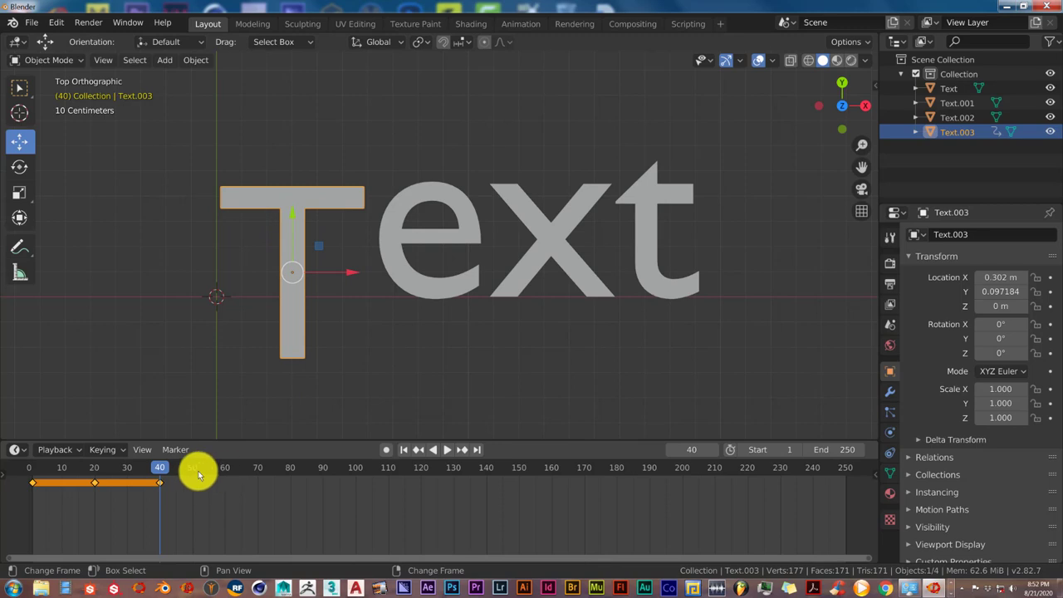
click(191, 470)
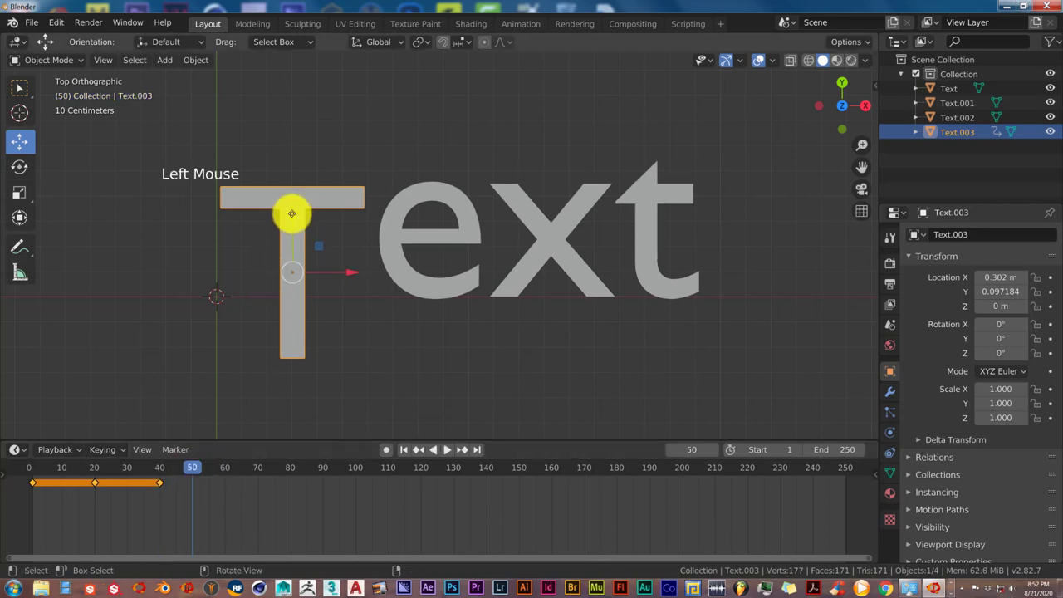
drag(292, 213, 297, 153)
key(i)
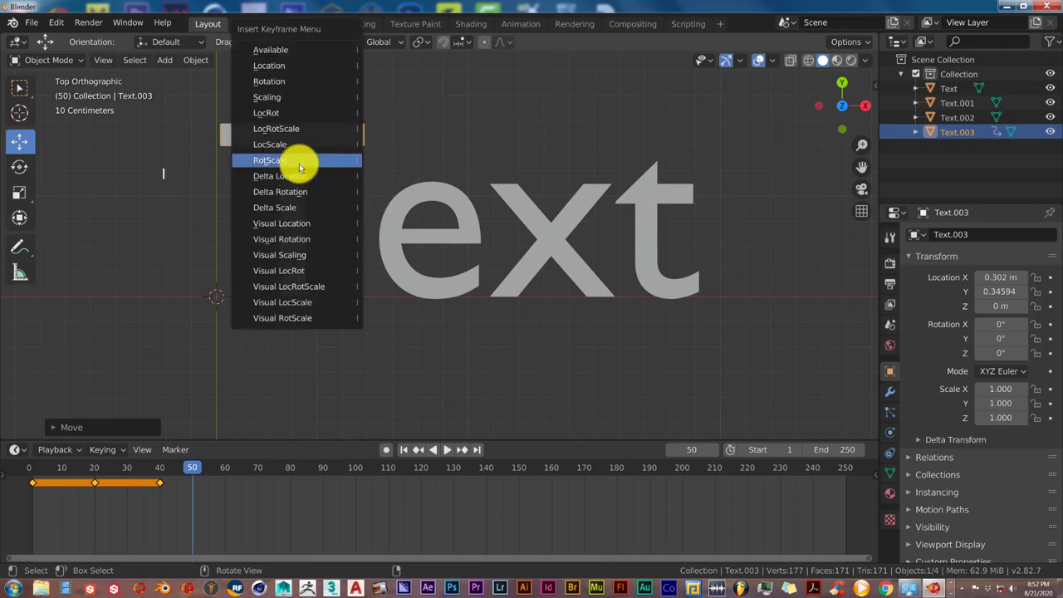
click(284, 176)
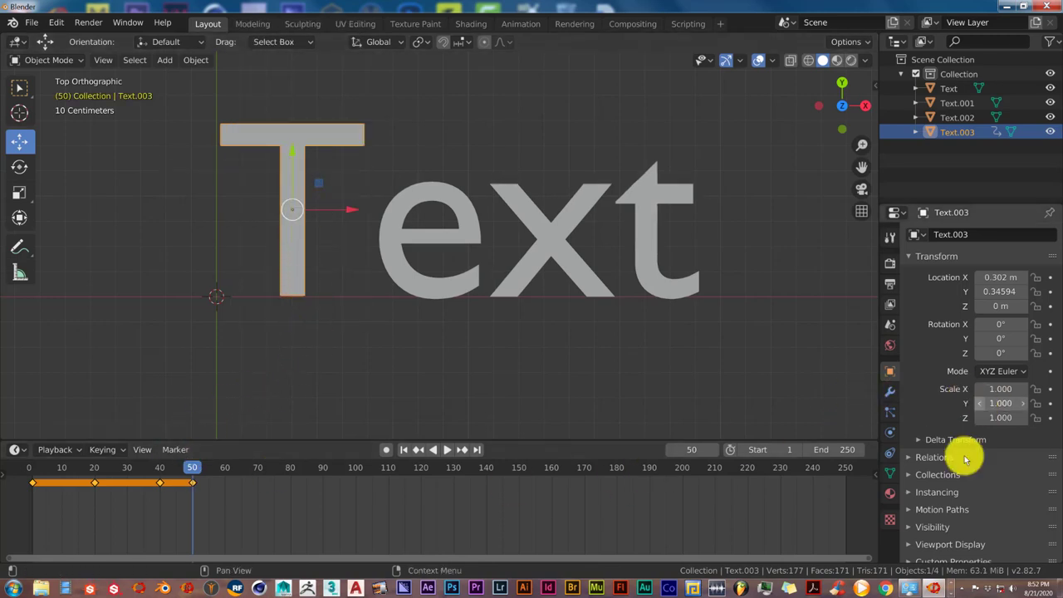
Step: In Delta Transform, raise the T's Delta Location Y and keyframe it at frame 20
click(917, 439)
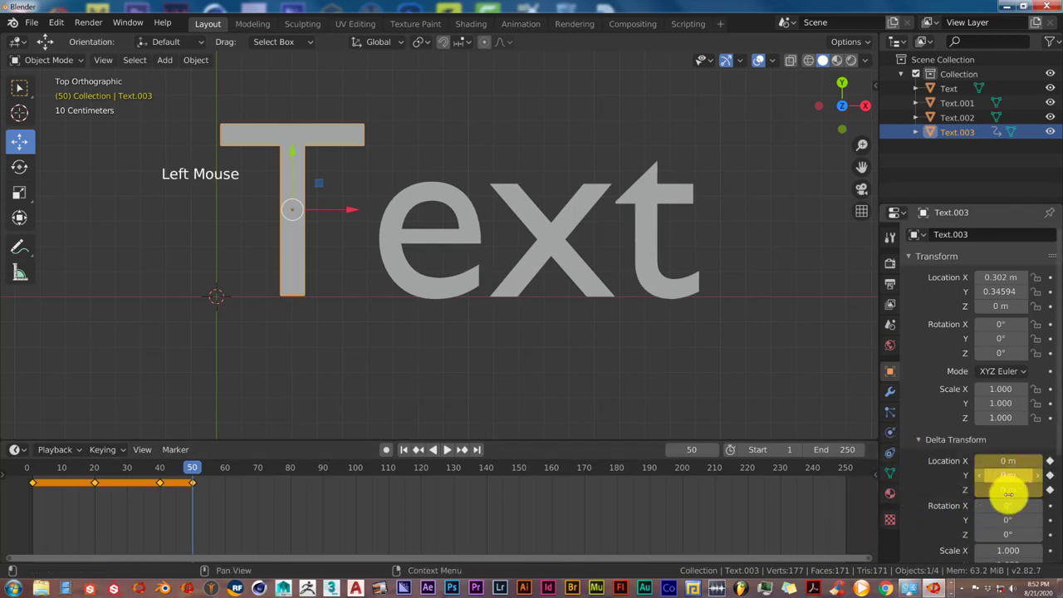
drag(1009, 470, 1003, 475)
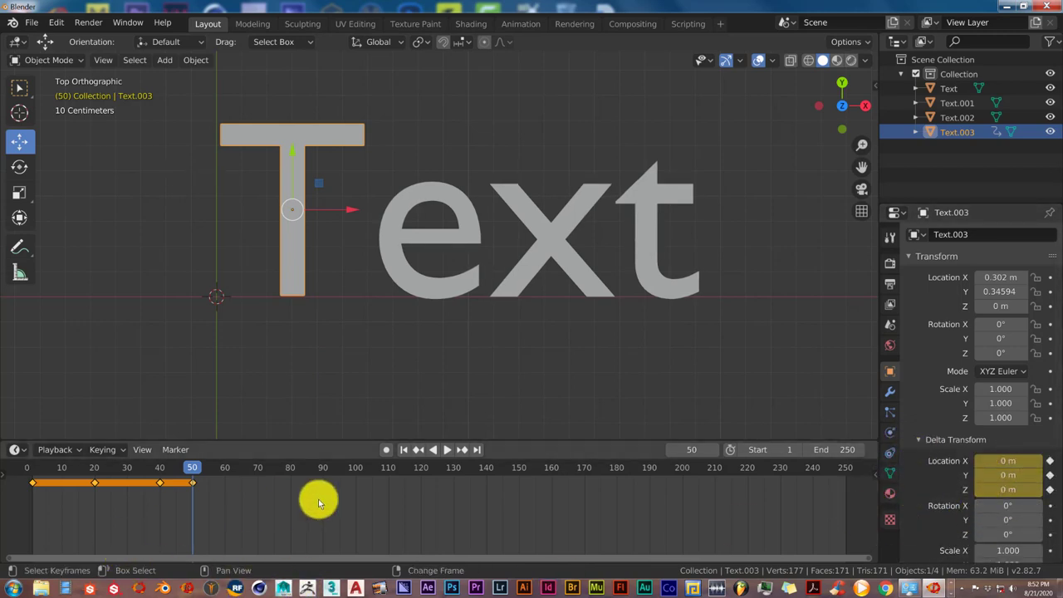
click(404, 450)
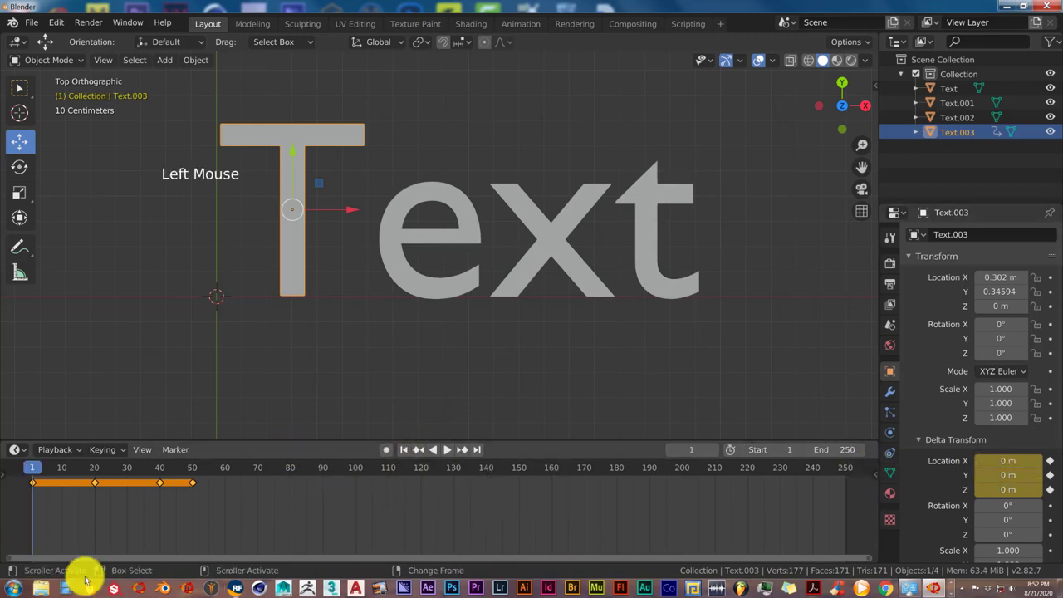
click(96, 472)
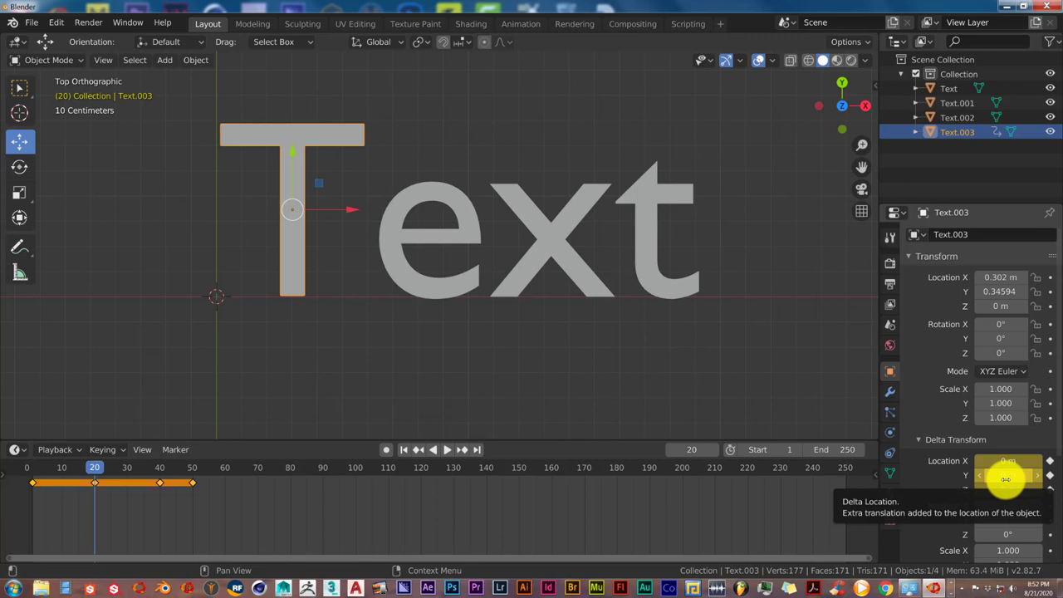
drag(1006, 478, 1027, 481)
key(i)
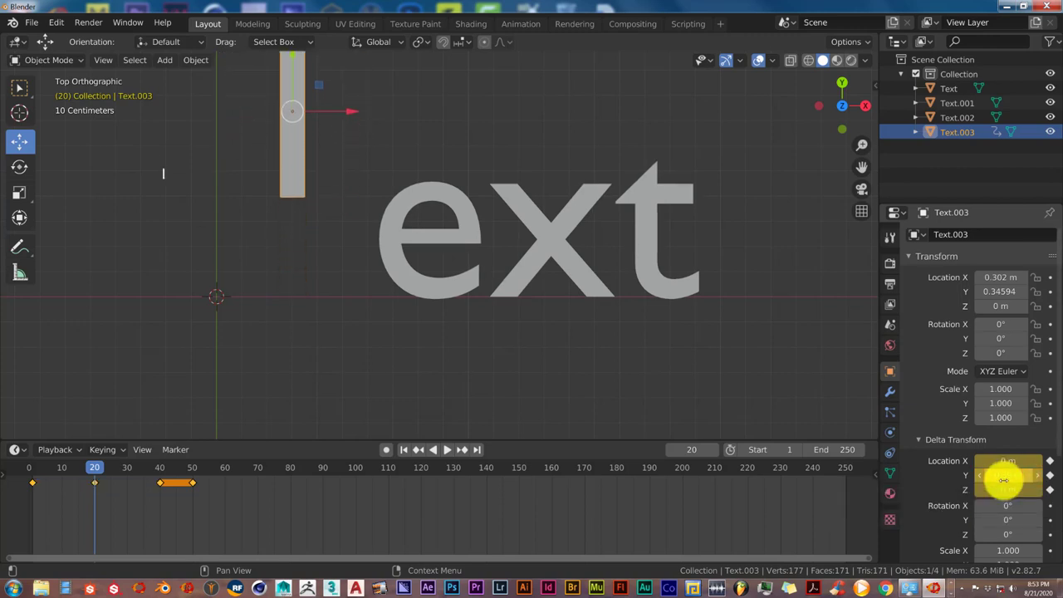
Step: Set the T's Delta Location Y to -0.36 m at frame 40 and keyframe it
click(160, 468)
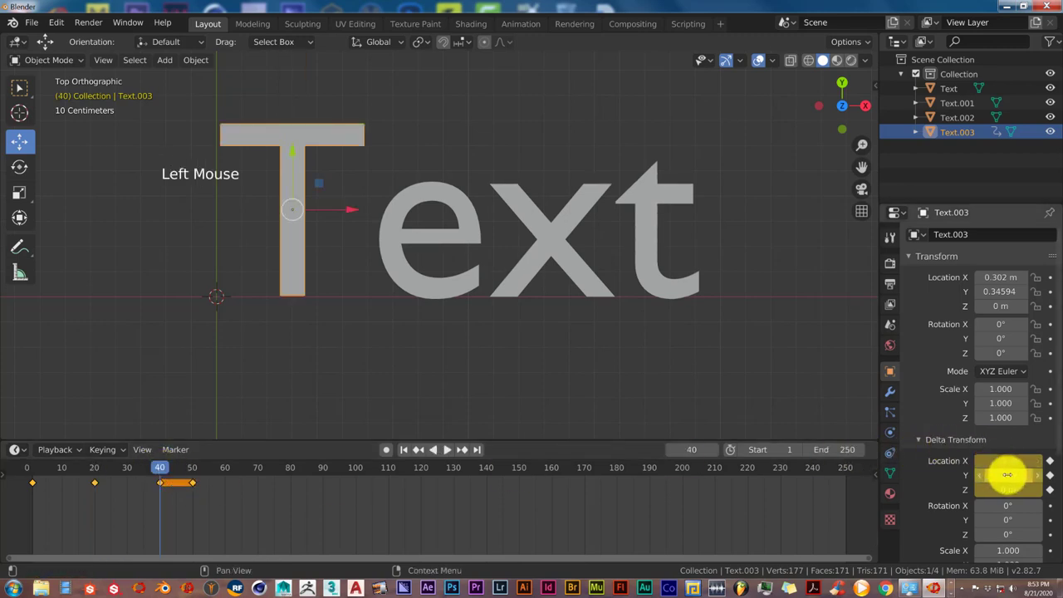
drag(1007, 474, 984, 480)
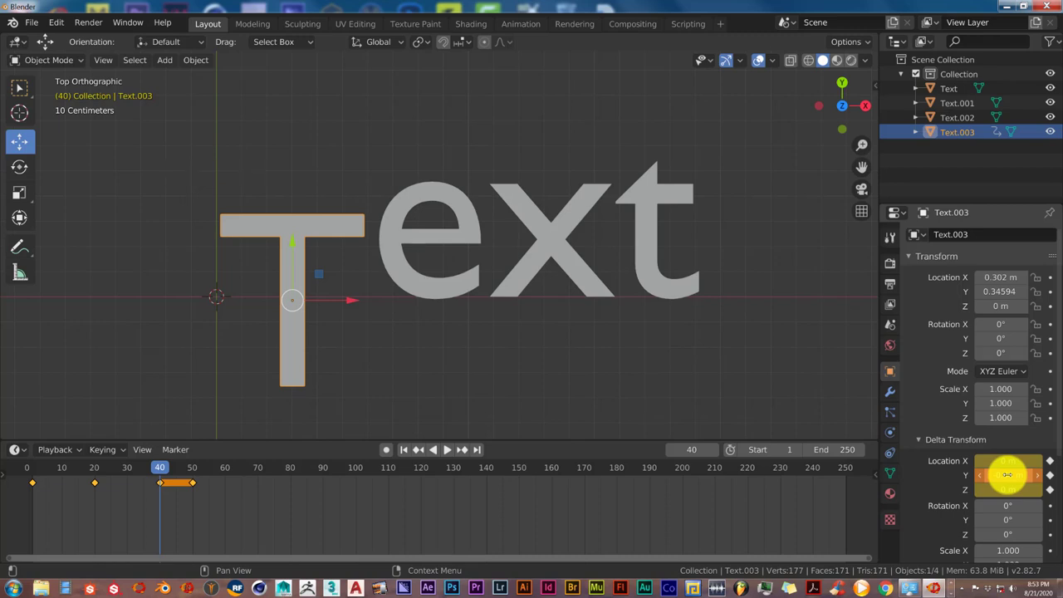
key(i)
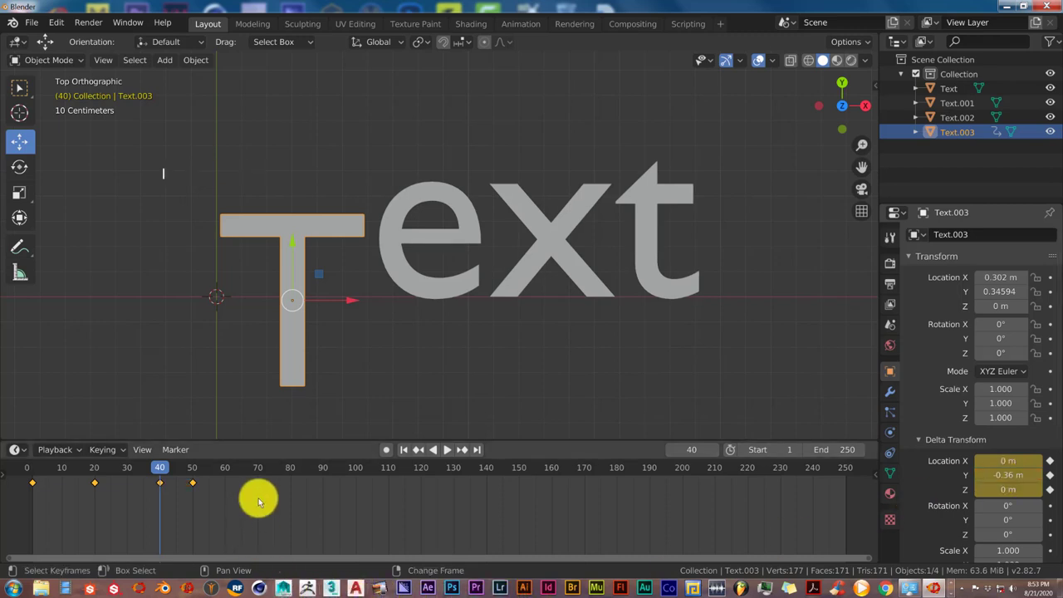
click(192, 472)
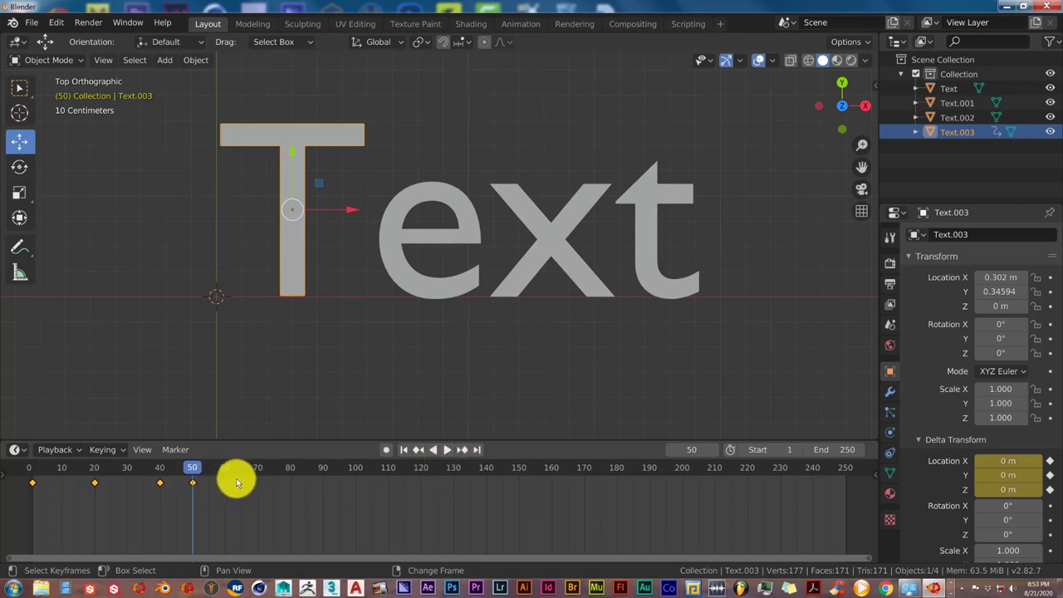
click(831, 449)
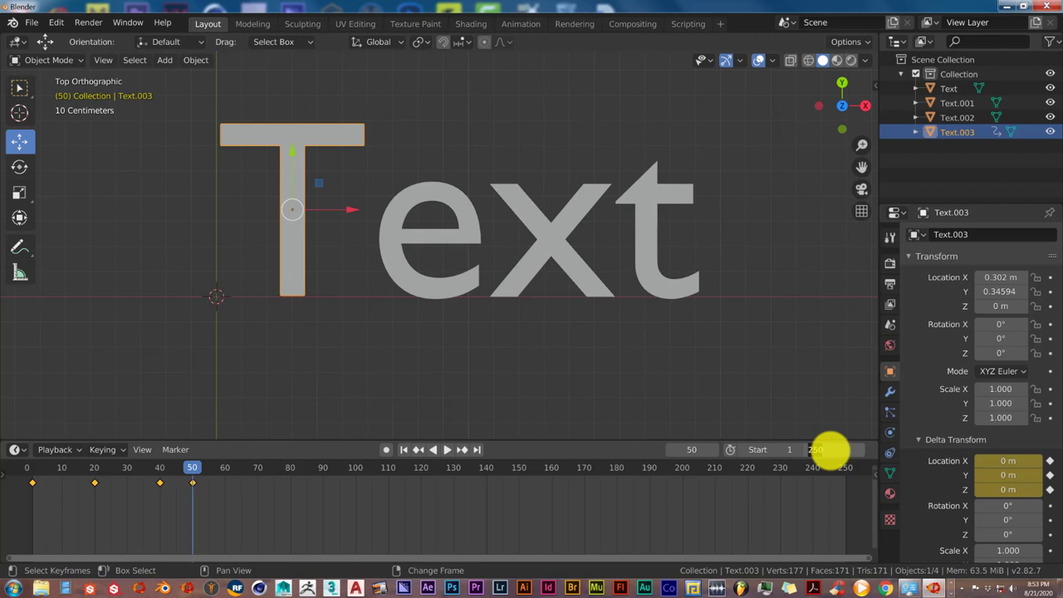
Step: Set the end frame to 100, play the bounce from frame 1, then stop and rewind
key(Return)
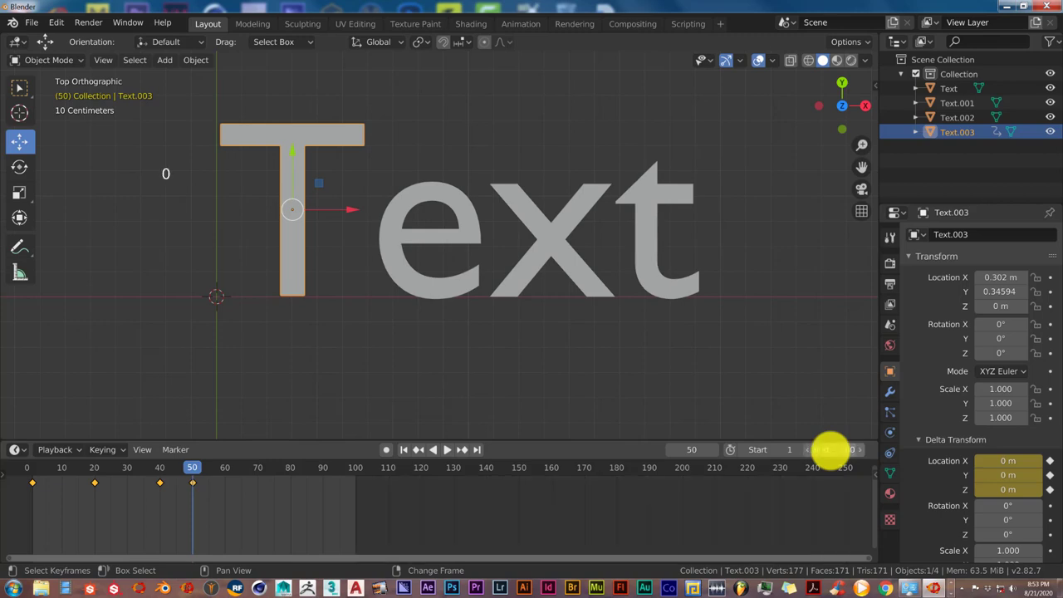
click(404, 450)
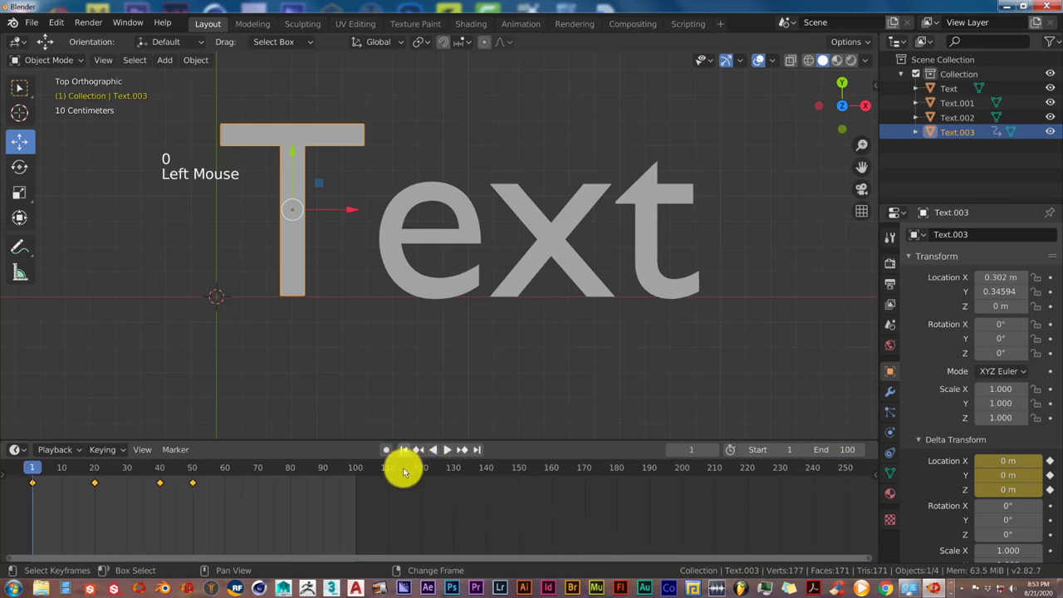
click(448, 451)
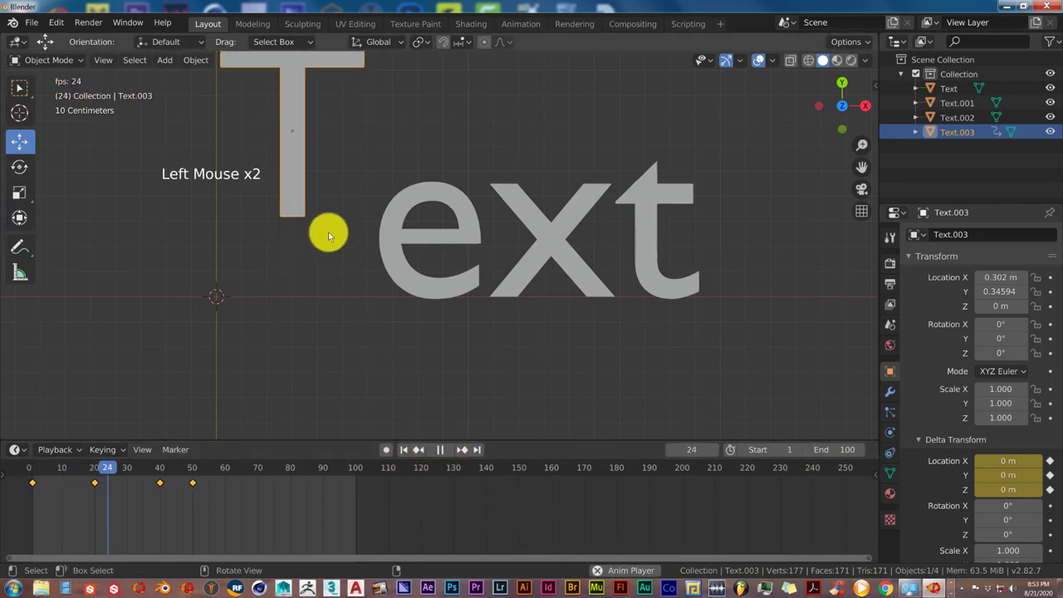
scroll(337, 258, down, 2)
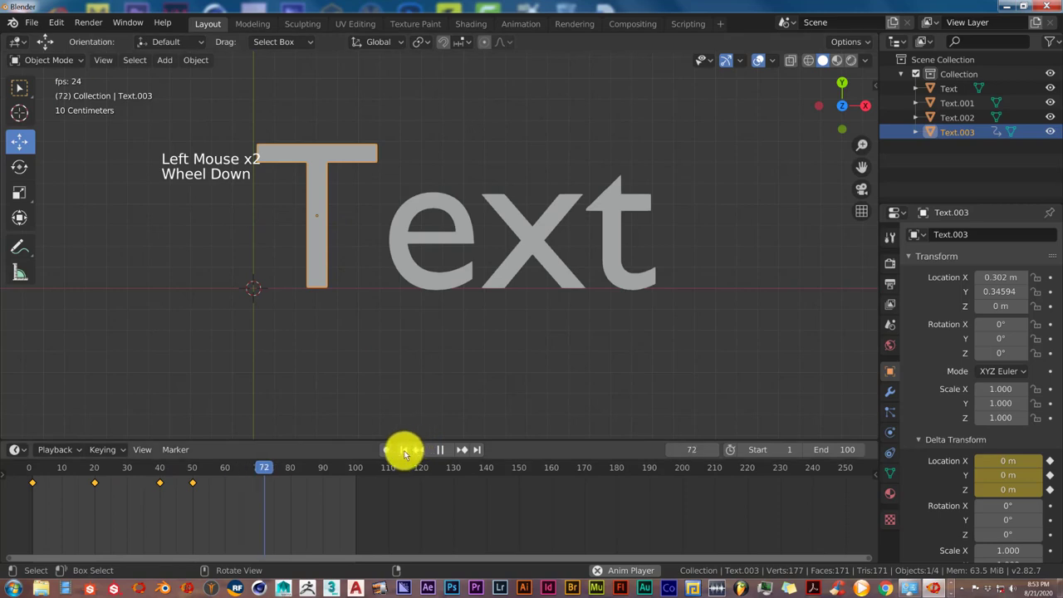
click(440, 450)
click(404, 449)
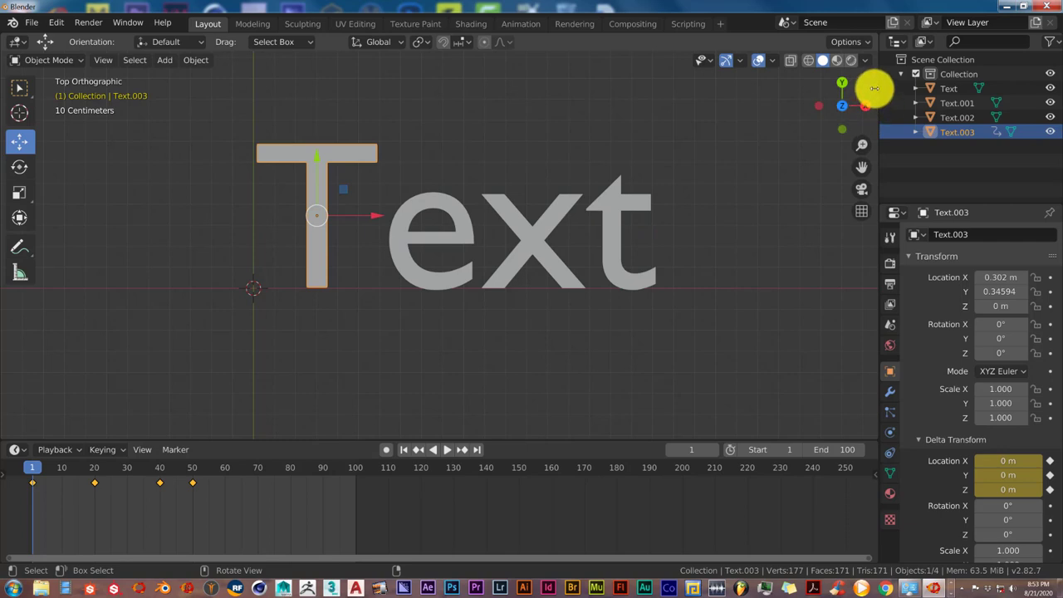
Step: In the Commotion tab, select t, x, e and T (active) and run Offset Animation
click(875, 88)
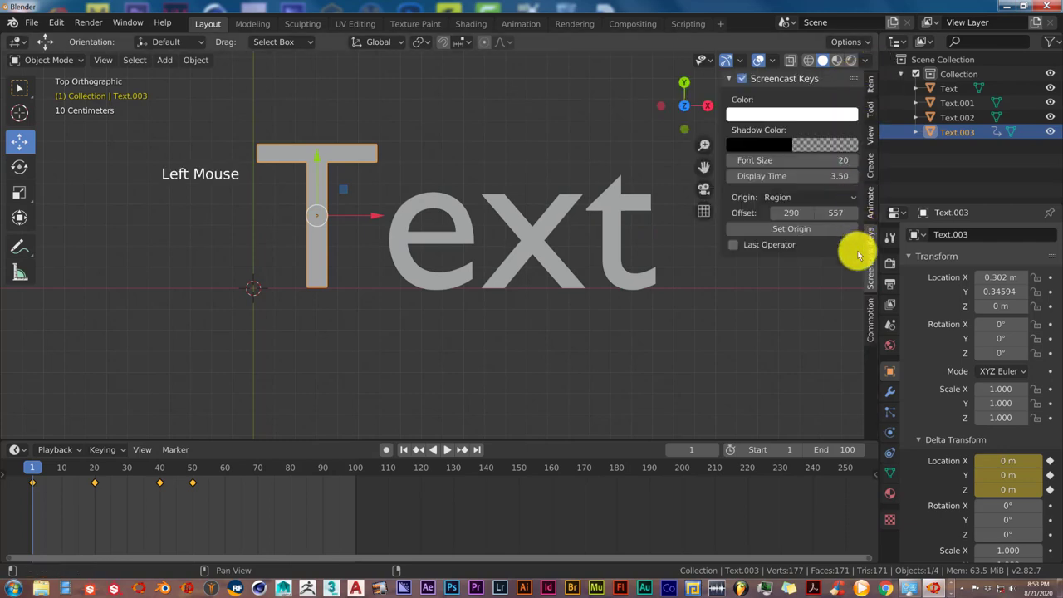
click(872, 318)
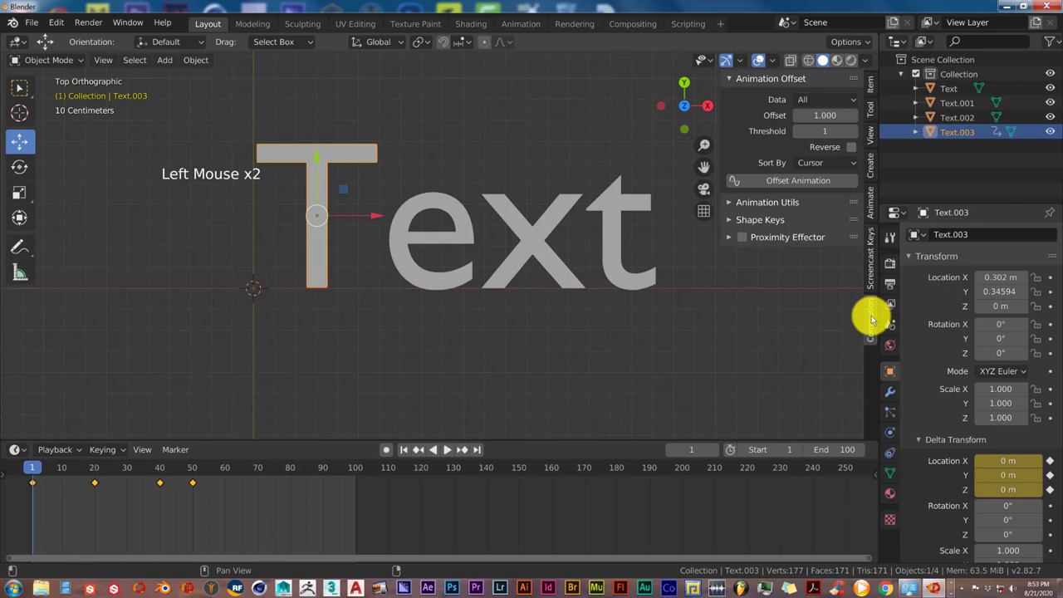
click(616, 270)
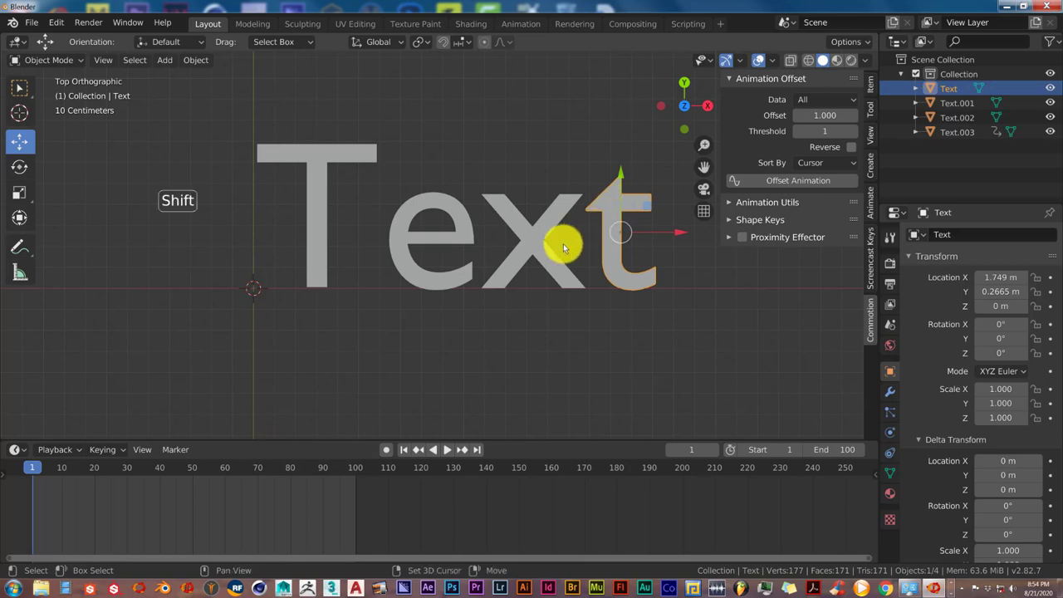
shift+click(535, 253)
shift+click(456, 277)
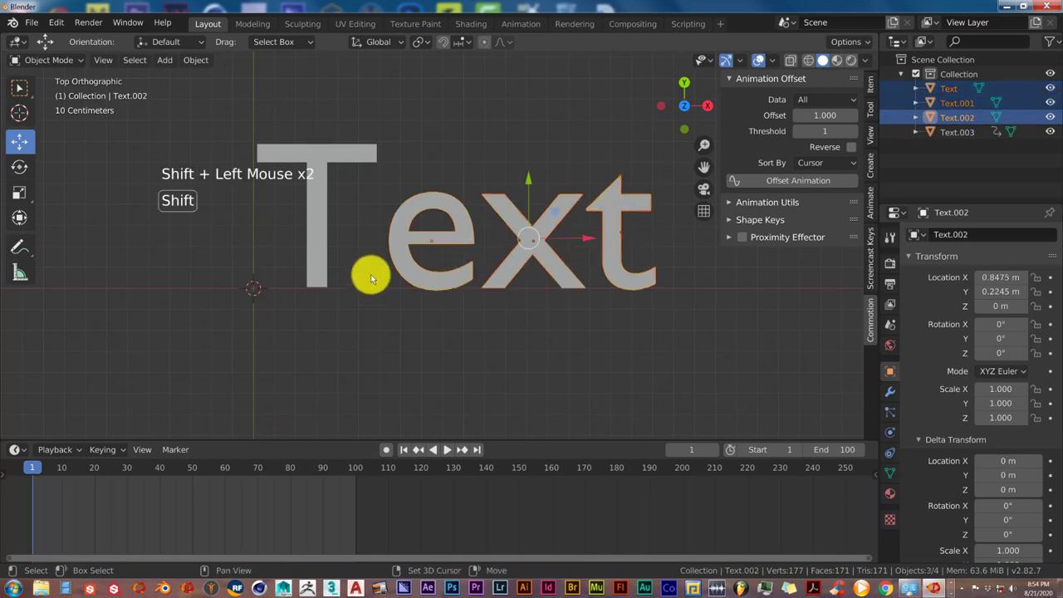
shift+click(313, 230)
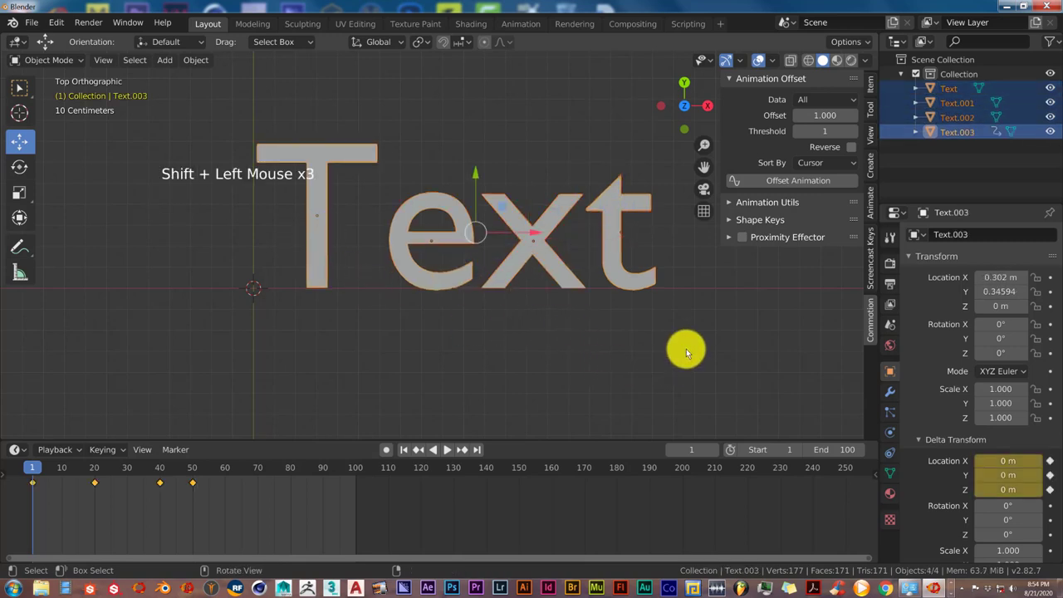
click(765, 182)
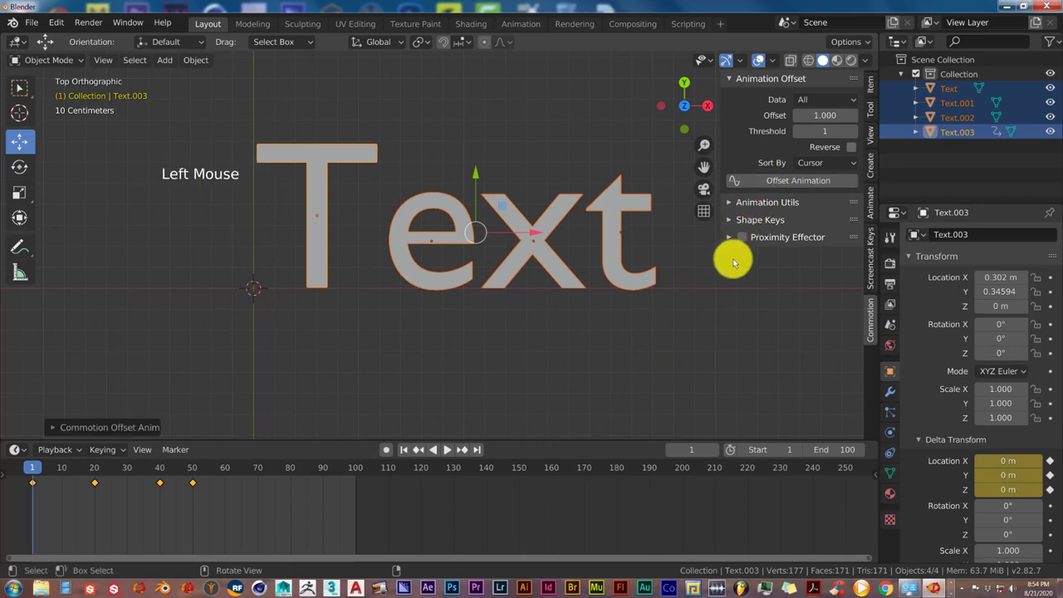
Step: Reapply Commotion's Offset Animation to the letters, then preview the playback and rewind to frame 1
click(773, 182)
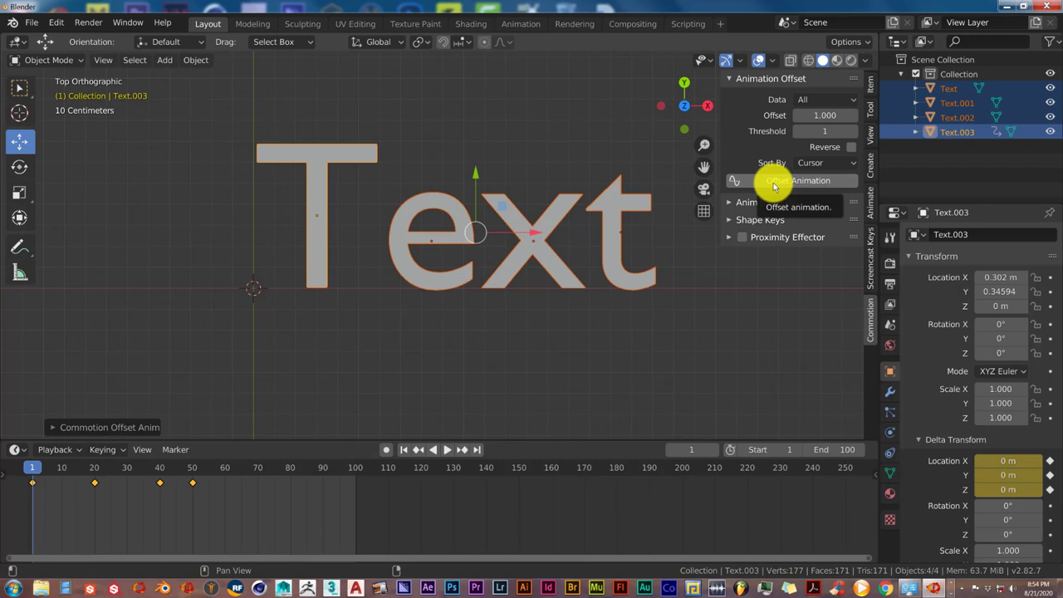
click(773, 182)
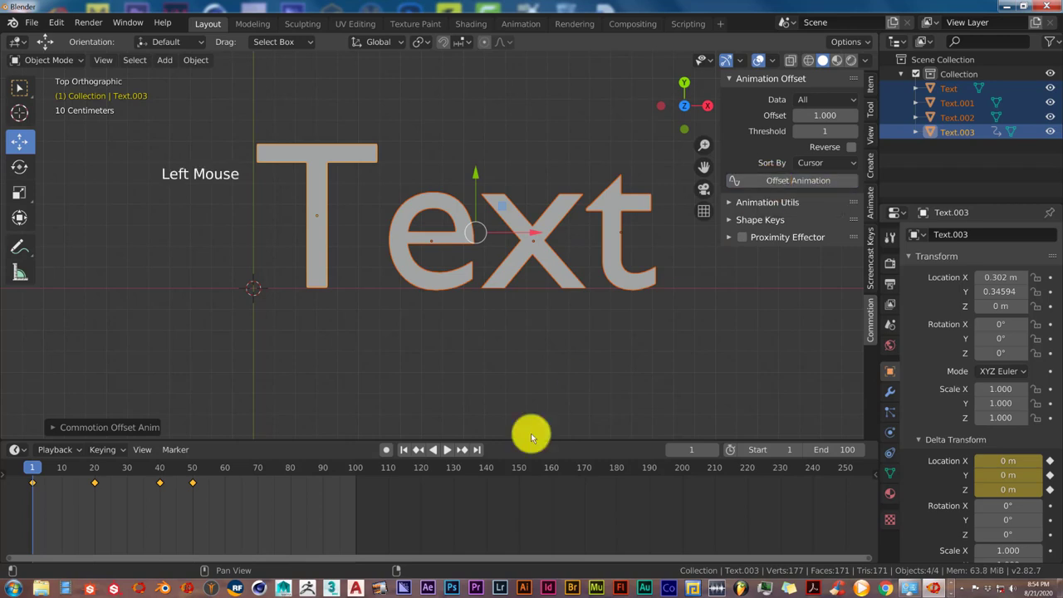
click(446, 449)
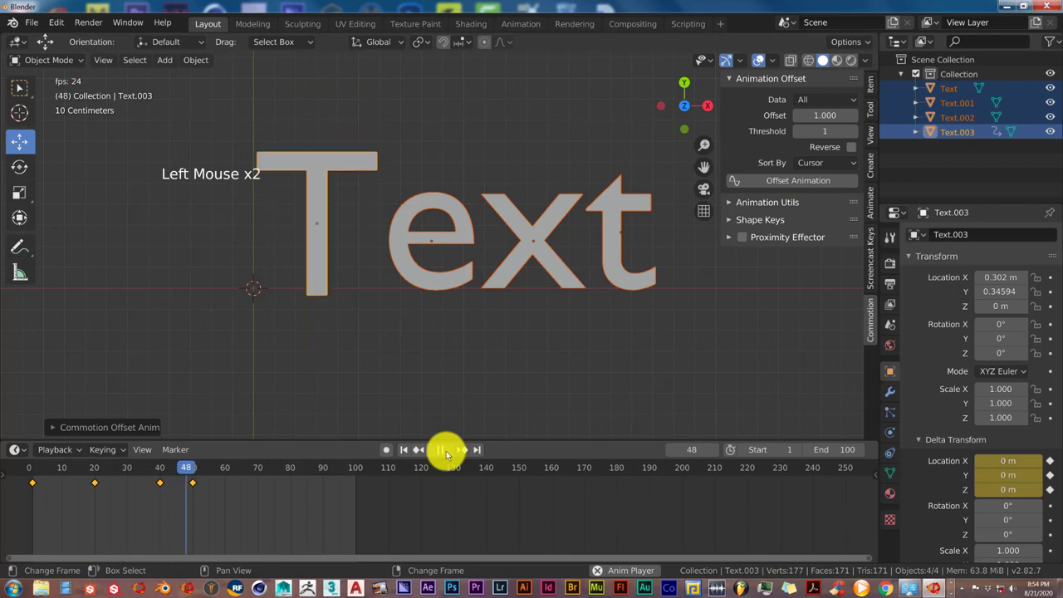
click(447, 449)
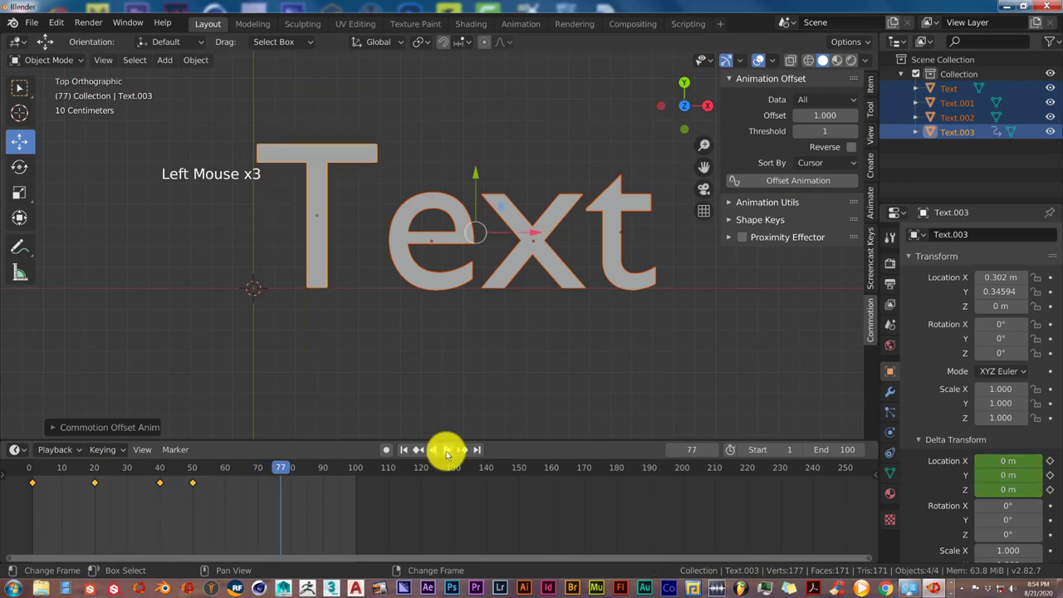
click(403, 449)
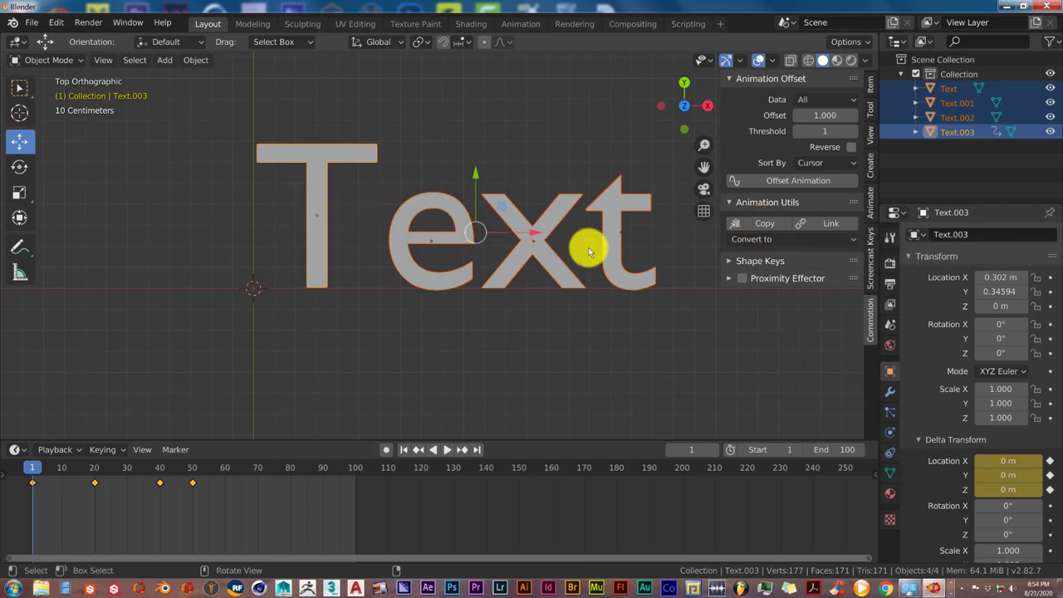
Step: Copy the T's bounce to e, x and t, stagger it one frame apart, and preview
click(752, 226)
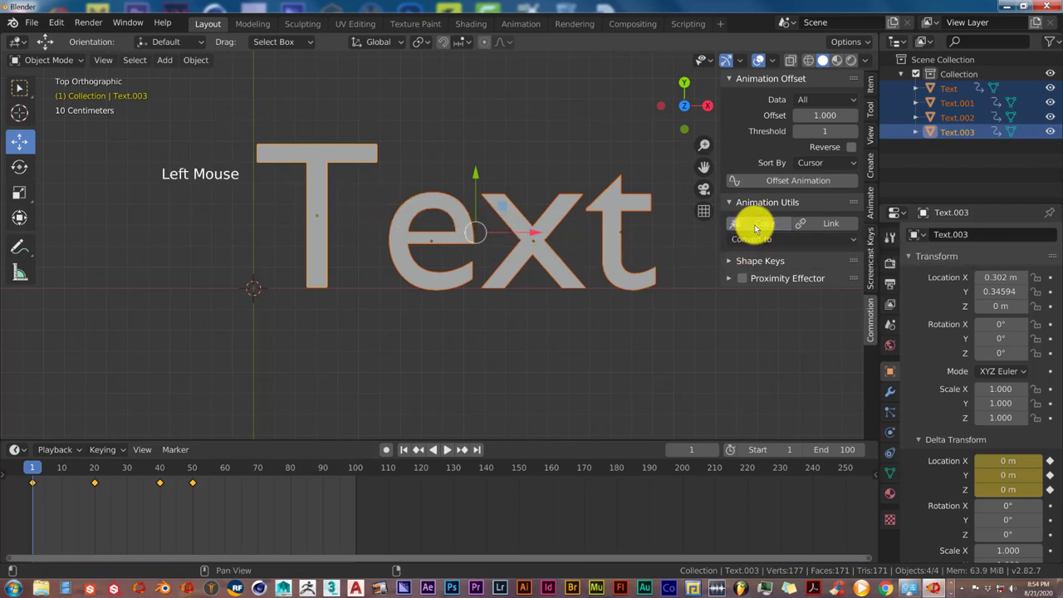
click(766, 181)
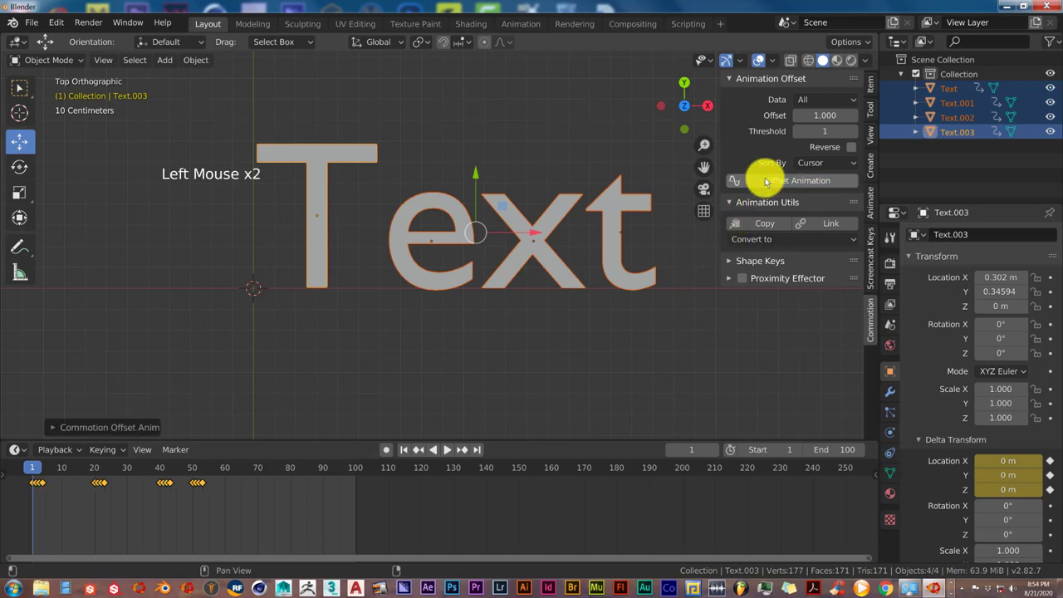
click(447, 449)
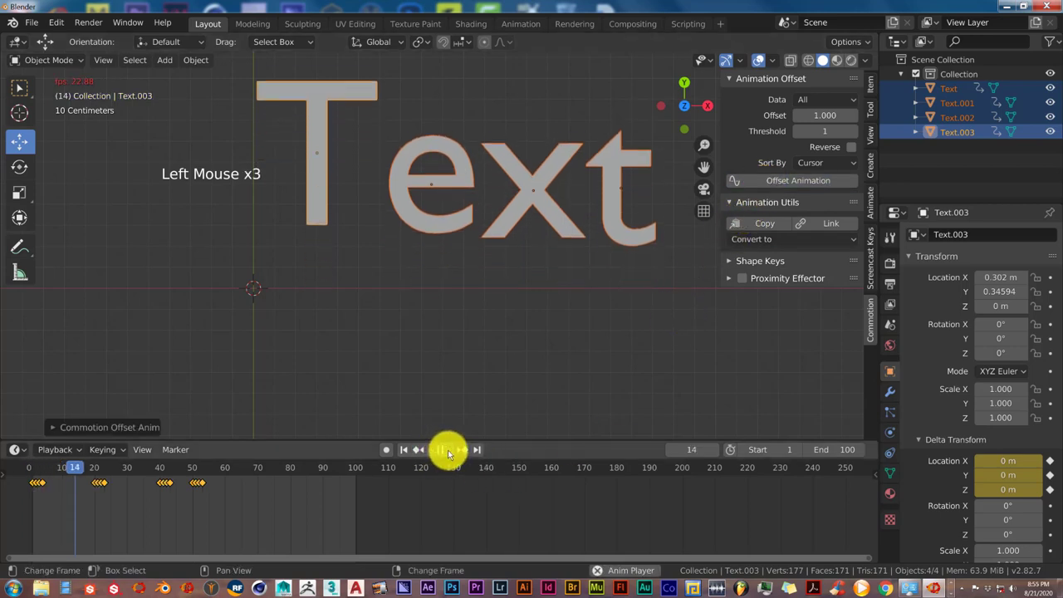
click(447, 452)
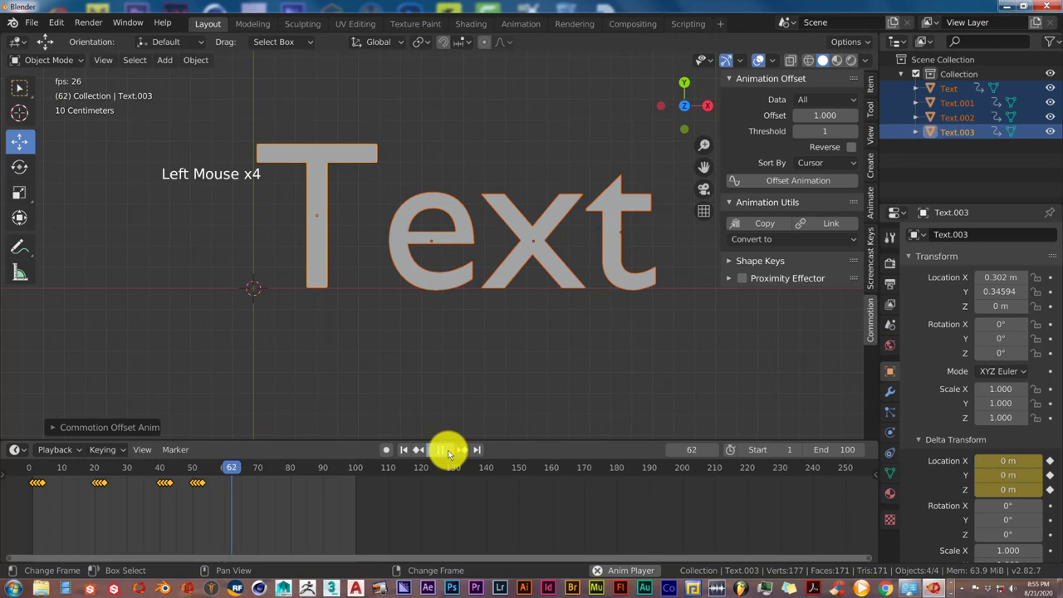
click(403, 450)
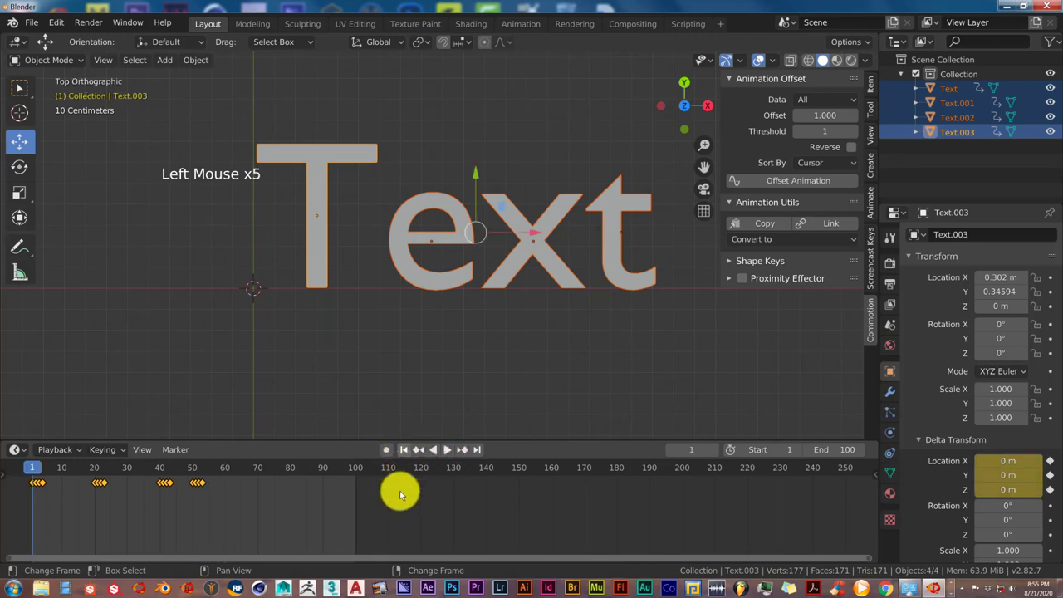